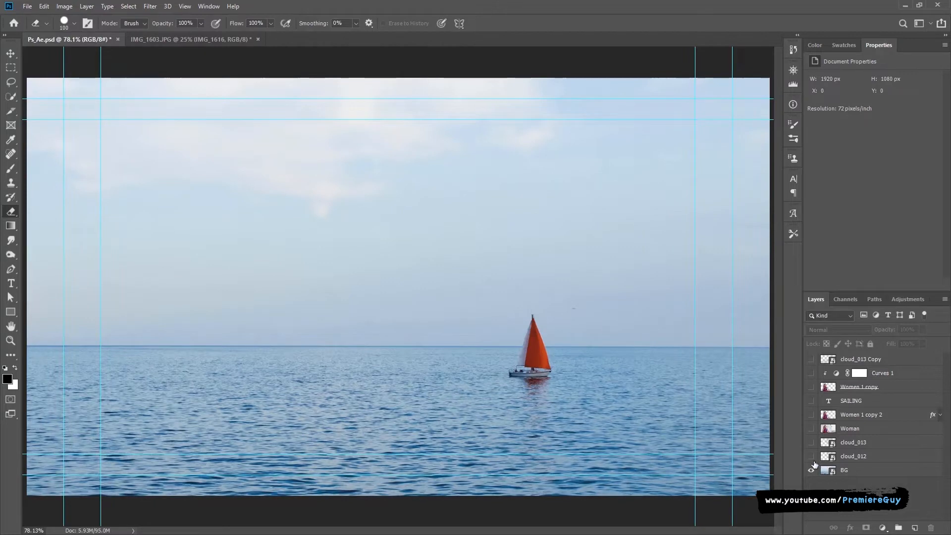
# Step: Show the cloud_012 and cloud_013 layers and hide the BG layer to isolate the clouds
pyautogui.click(811, 456)
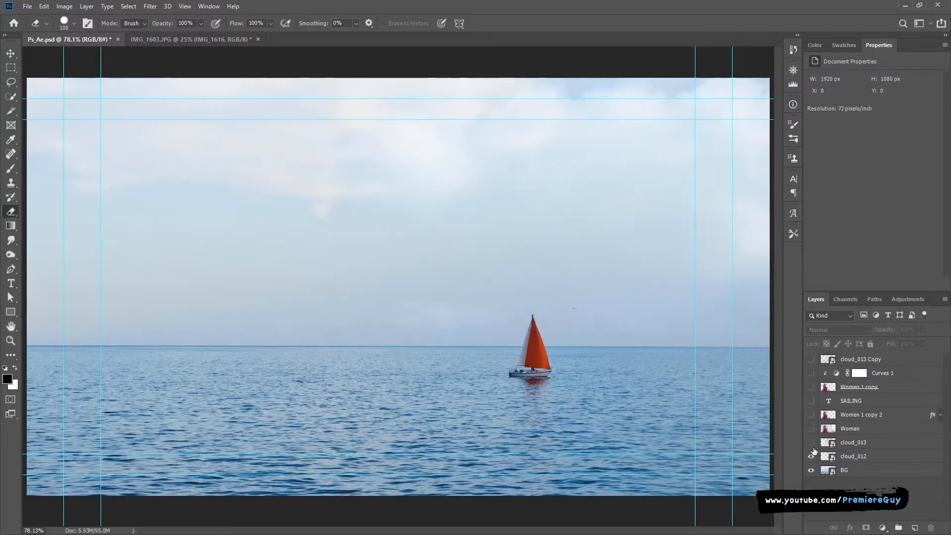
pyautogui.click(812, 443)
pyautogui.click(811, 470)
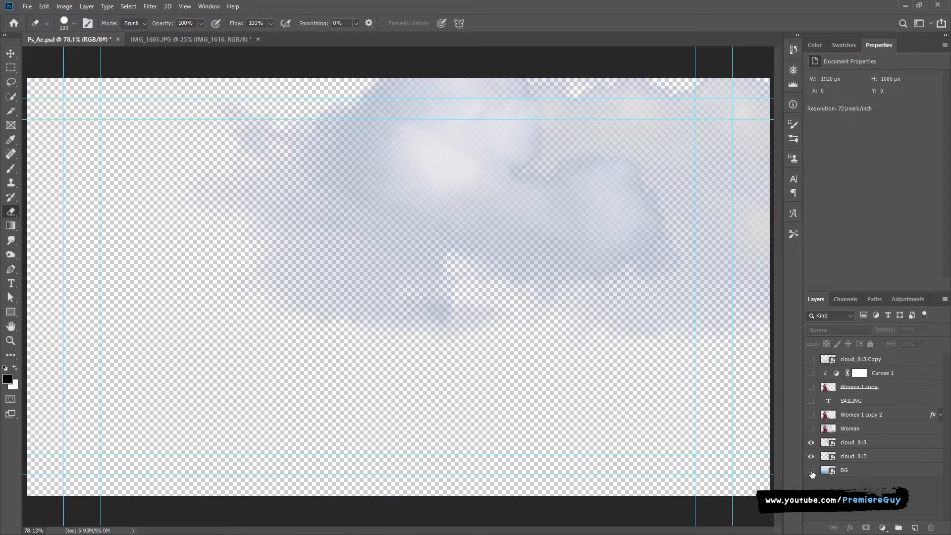
# Step: View the source cloud photos in the IMG_1603.JPG document, toggling the IMG_1616 layer off and back on
pyautogui.click(162, 41)
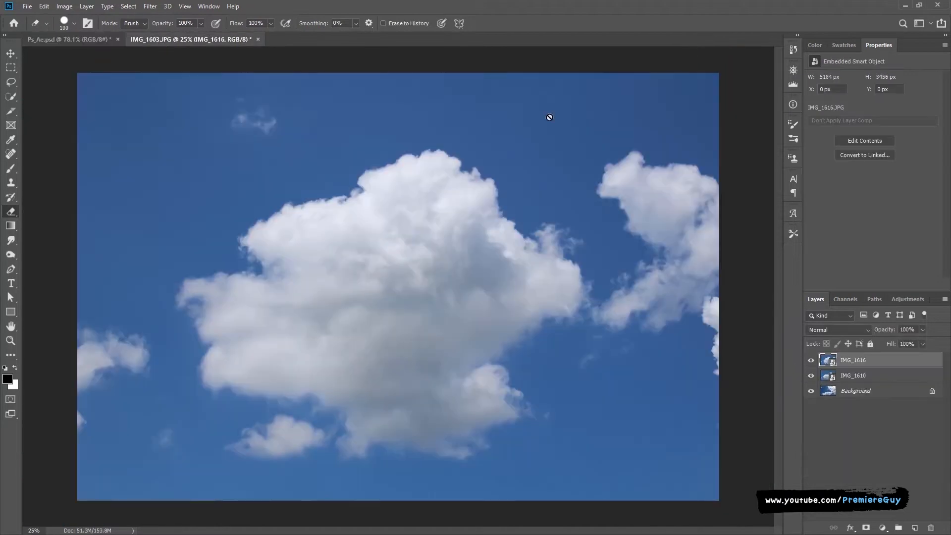
pyautogui.click(811, 361)
pyautogui.click(811, 361)
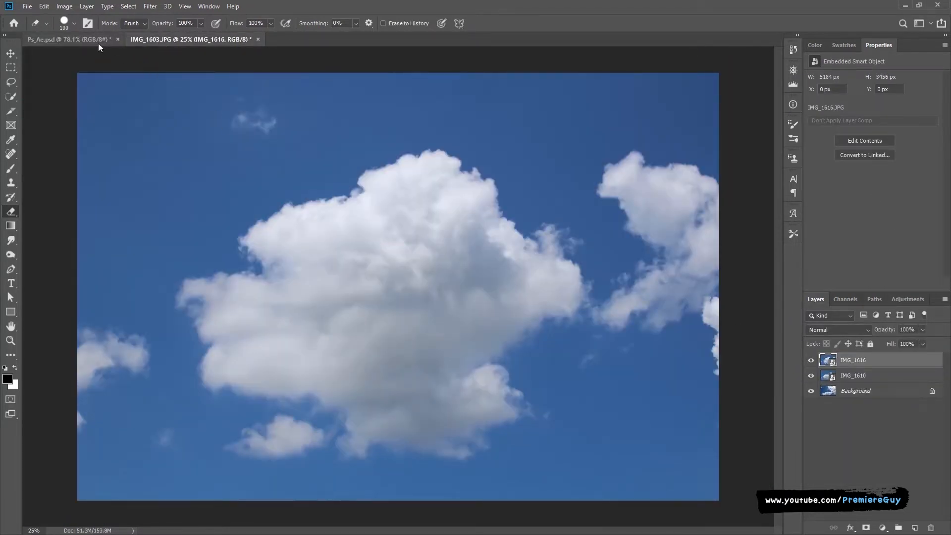
# Step: Back in Ps_Ae.psd, make the BG, Woman and Women 1 copy 2 layers visible
pyautogui.click(99, 42)
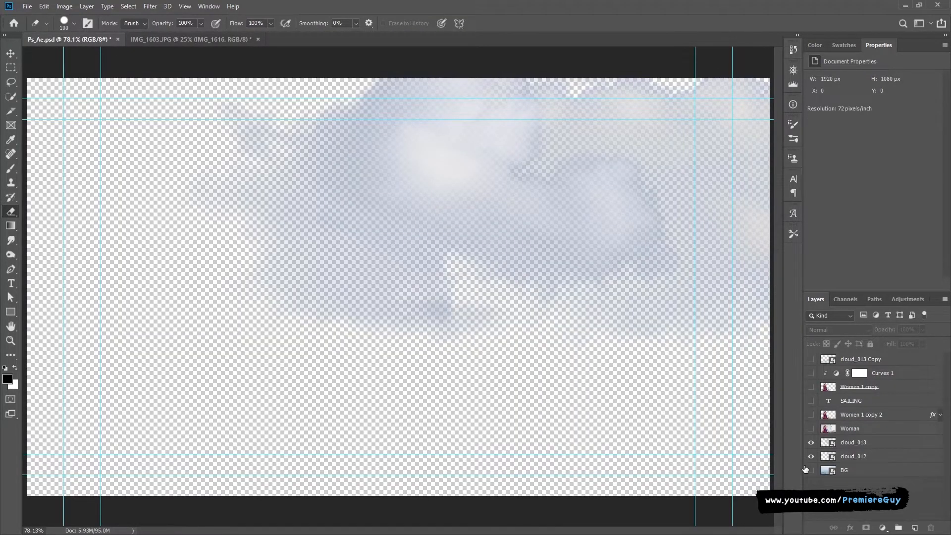
pyautogui.click(811, 470)
pyautogui.click(810, 428)
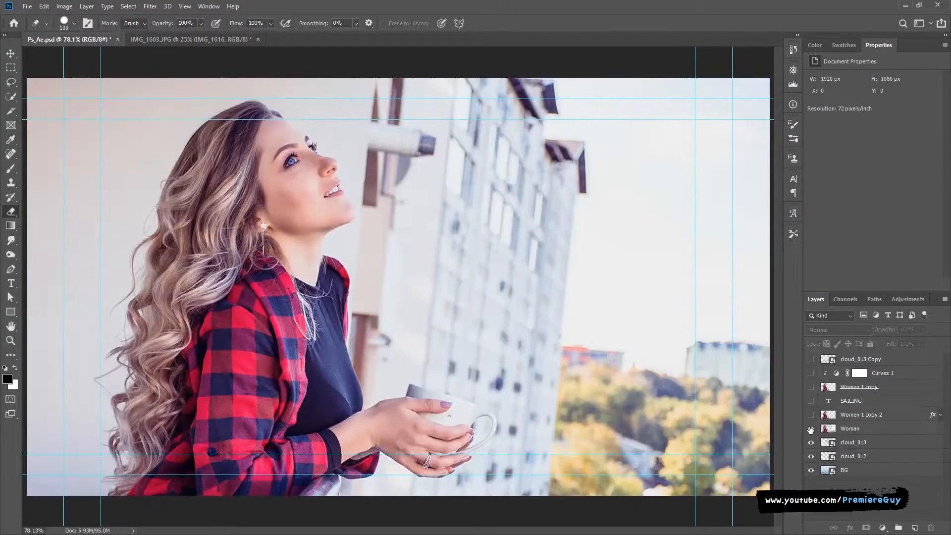
pyautogui.click(850, 431)
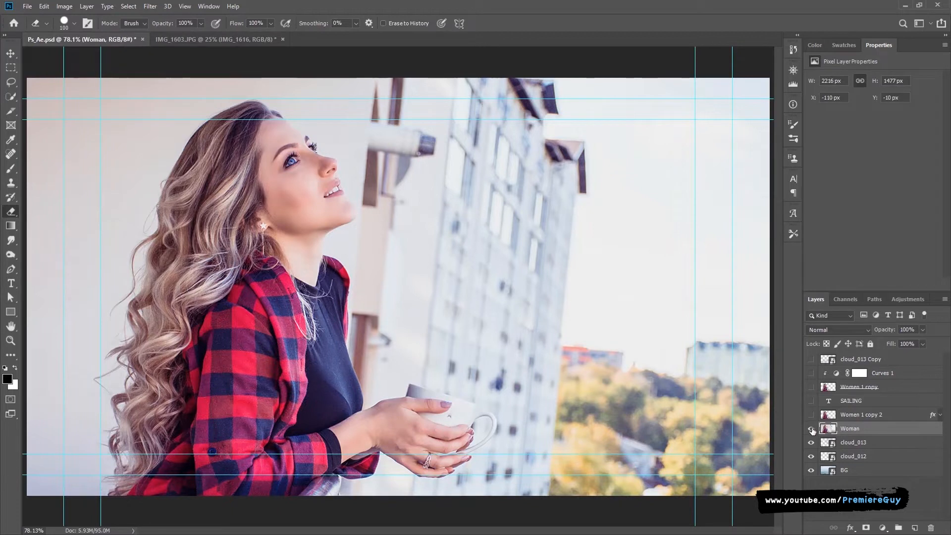
pyautogui.click(810, 415)
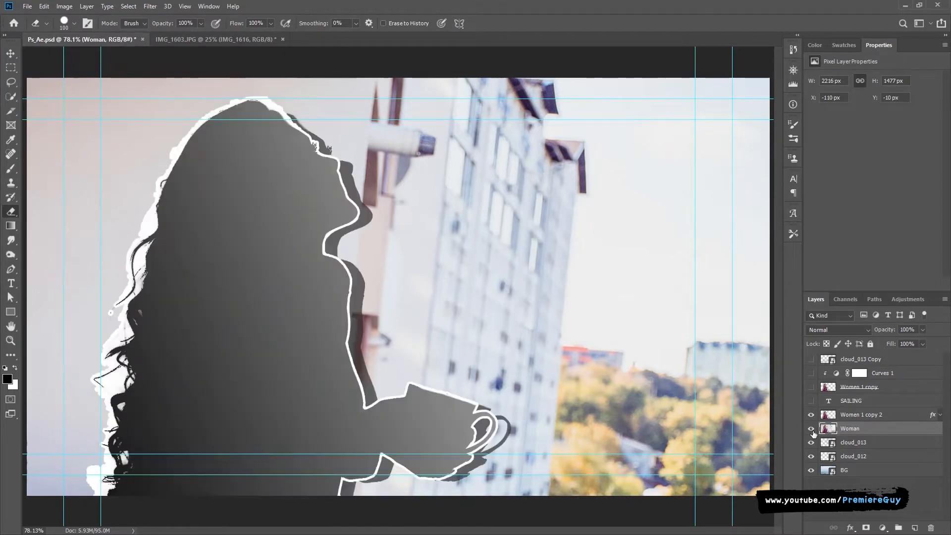
# Step: Inspect the layer styles of Women 1 copy 2 by toggling Drop Shadow, Gradient Overlay and Stroke, leaving all three enabled
pyautogui.click(851, 418)
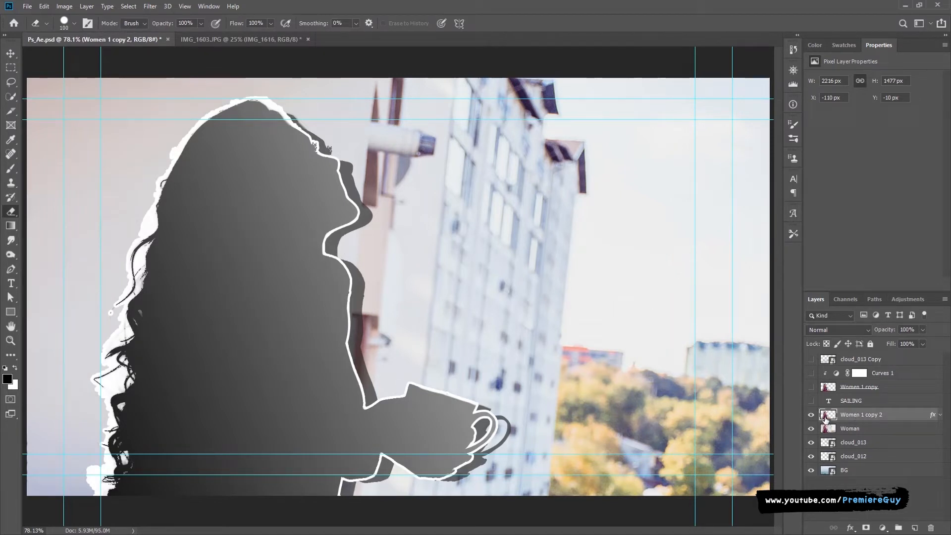
pyautogui.doubleClick(826, 416)
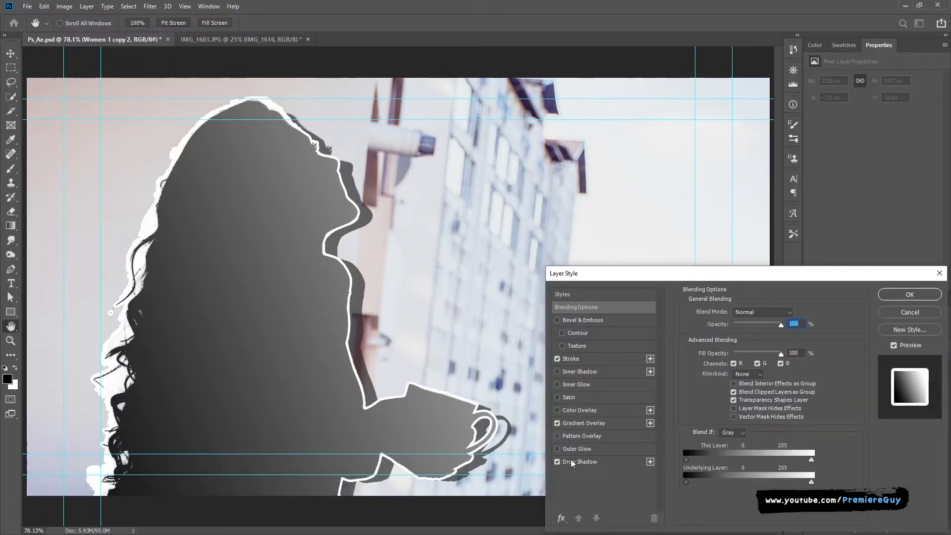
pyautogui.click(557, 462)
pyautogui.click(556, 462)
pyautogui.click(556, 423)
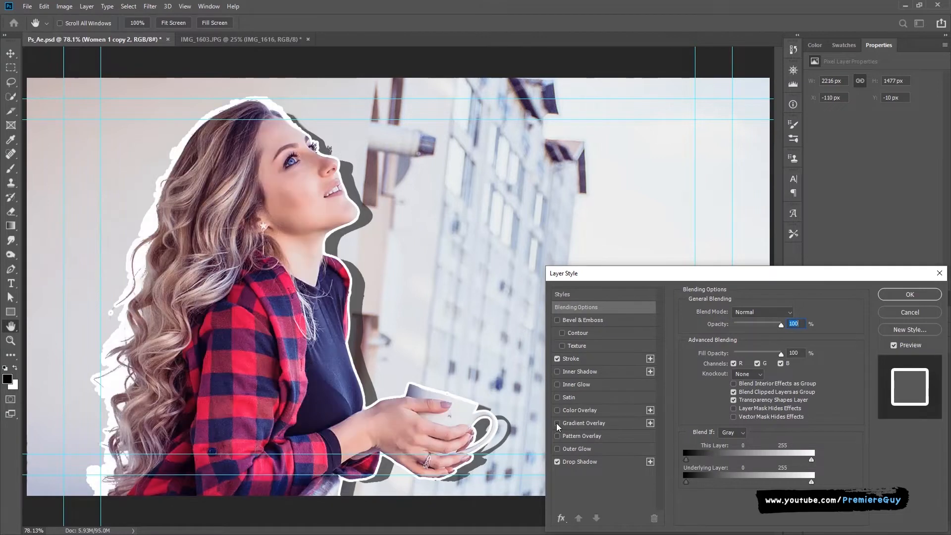
pyautogui.click(556, 423)
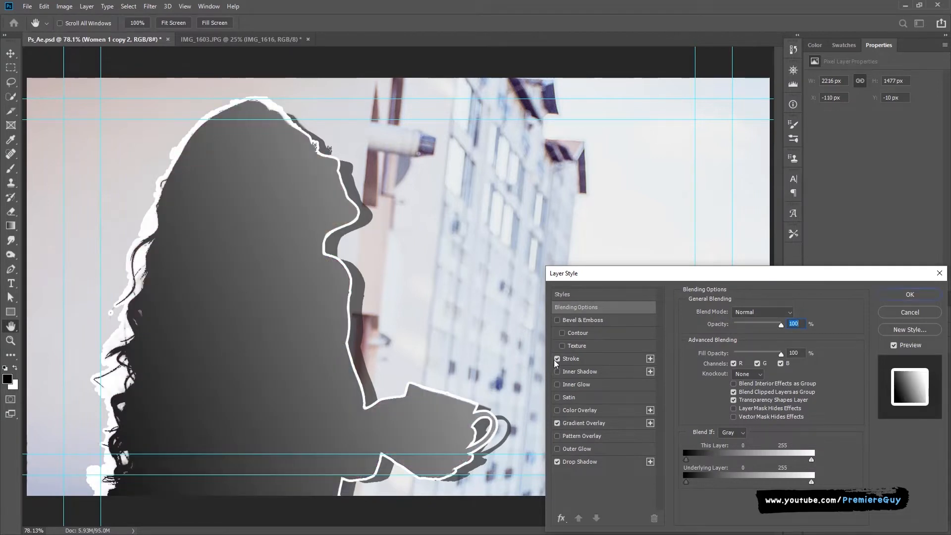
pyautogui.click(555, 360)
pyautogui.click(554, 359)
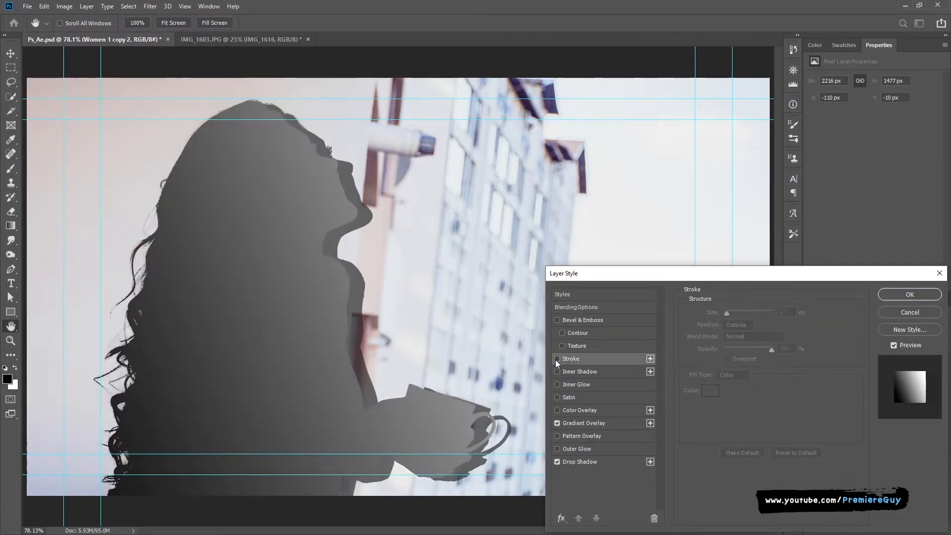
pyautogui.click(555, 359)
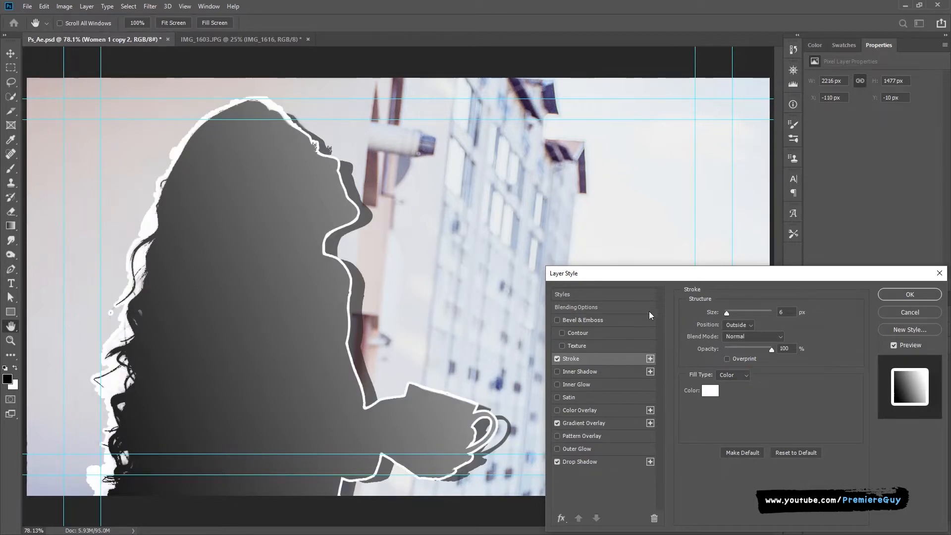
pyautogui.click(889, 297)
pyautogui.press('e')
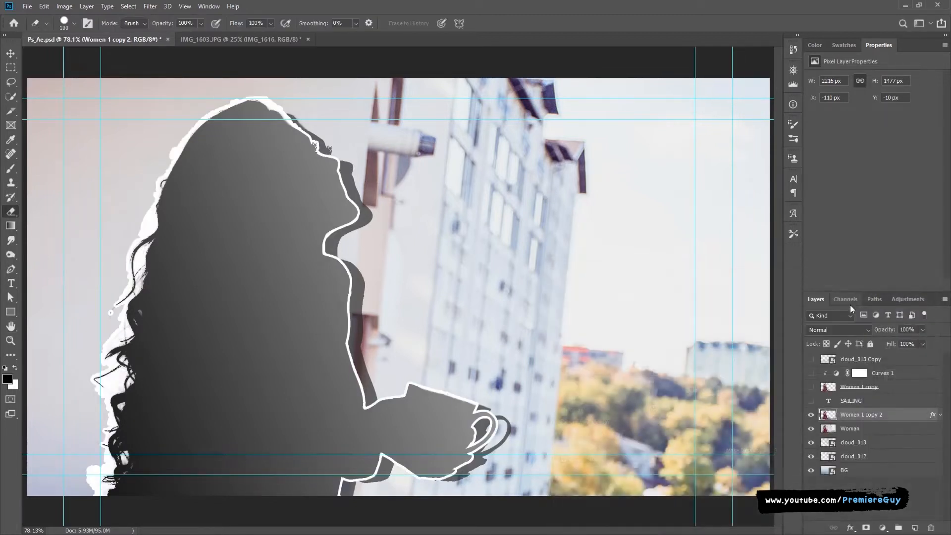
# Step: Hide Women 1 copy 2, show Women 1 copy, and toggle the Woman layer off and on to check the cutout
pyautogui.click(810, 415)
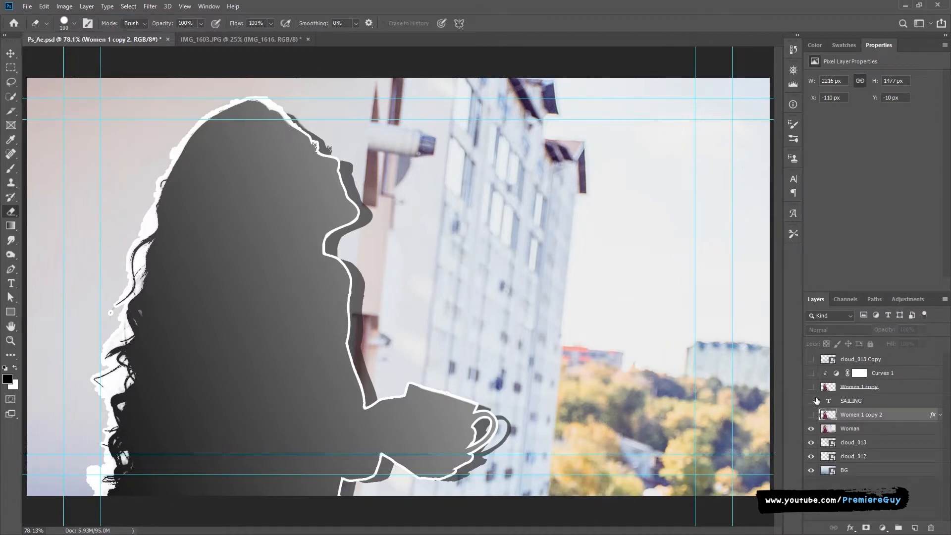
pyautogui.click(812, 430)
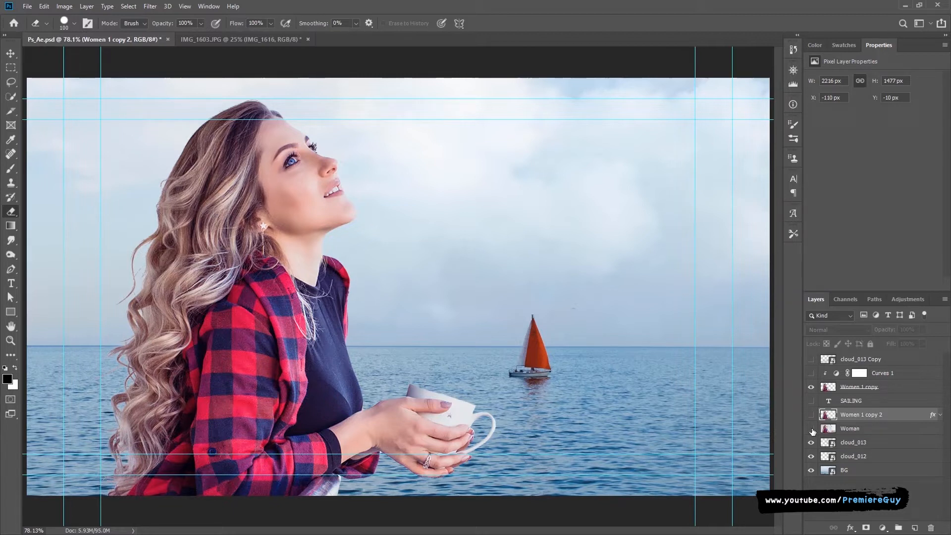
pyautogui.click(811, 429)
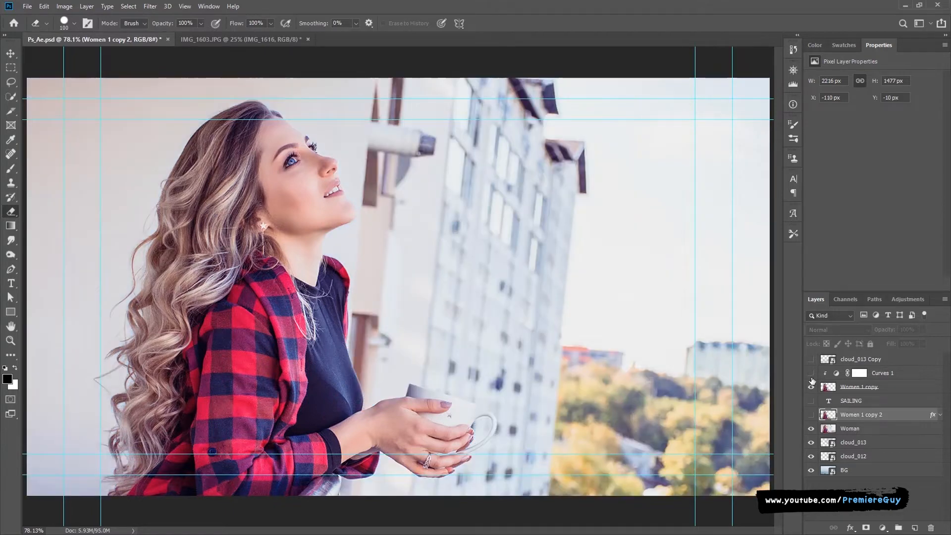
# Step: Show the Curves 1, cloud_013 Copy and SAILING layers
pyautogui.click(812, 375)
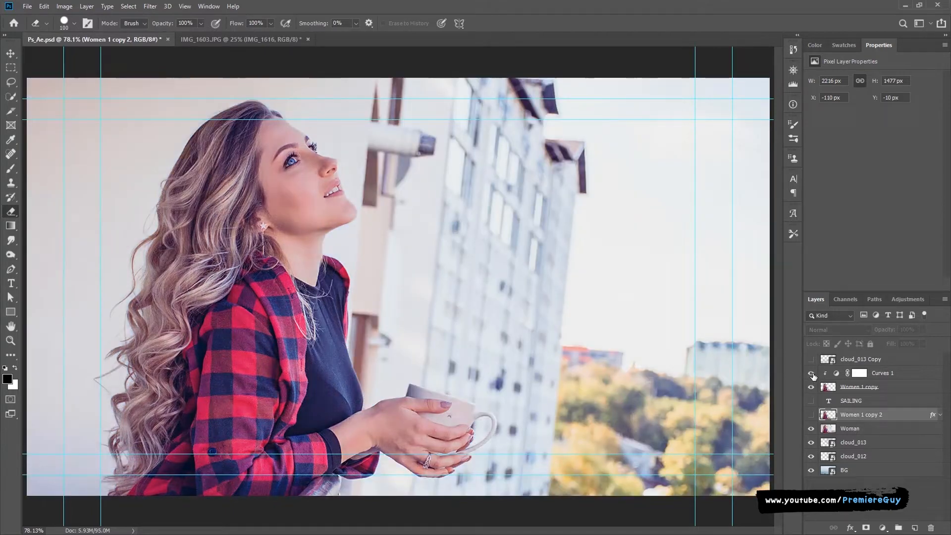
pyautogui.click(811, 359)
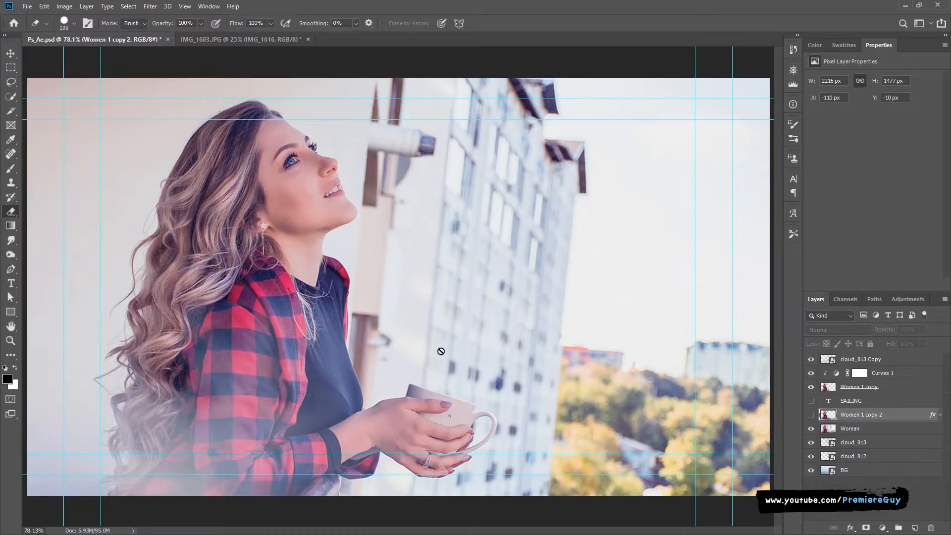
pyautogui.click(811, 400)
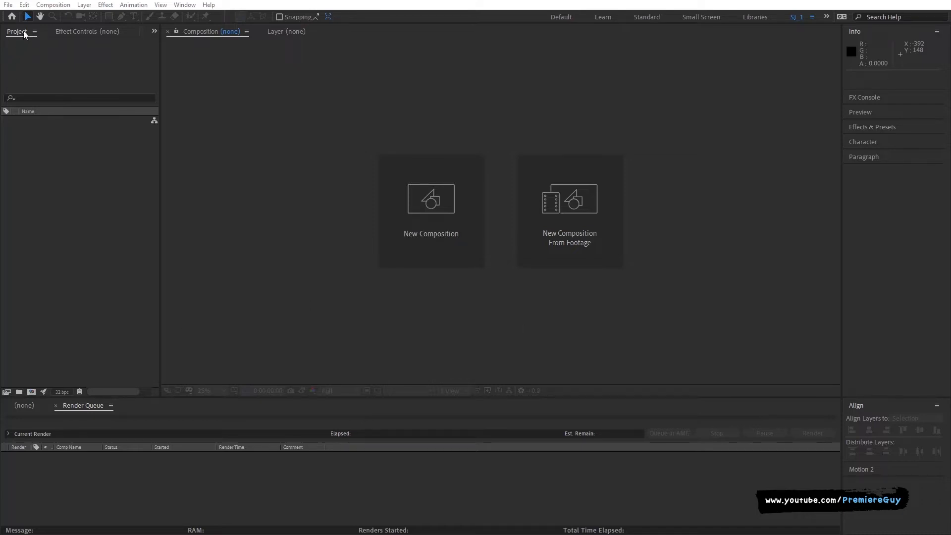
# Step: Switch to After Effects, import Ps_Ae.psd as footage with merged layers, and open it in the footage viewer fitted to the view
pyautogui.click(8, 5)
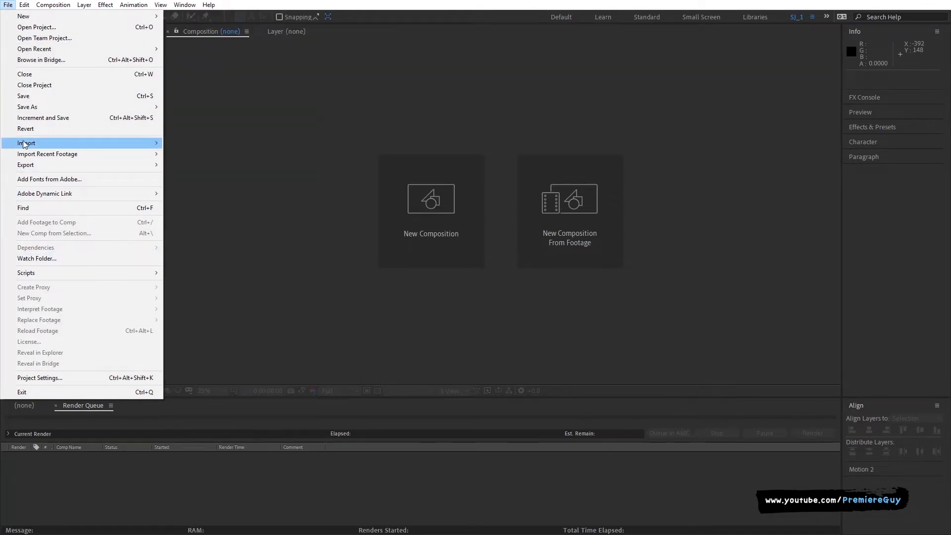
pyautogui.moveTo(23, 144)
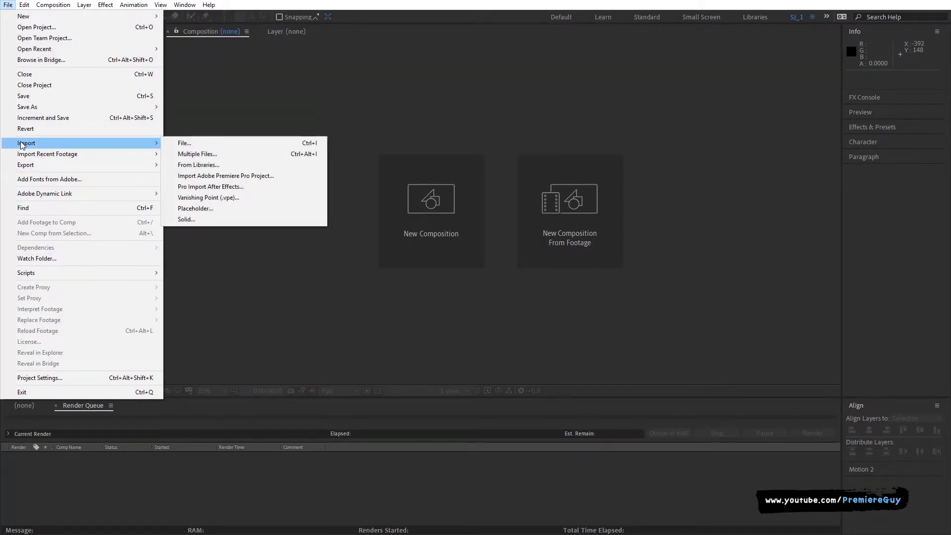
pyautogui.click(194, 146)
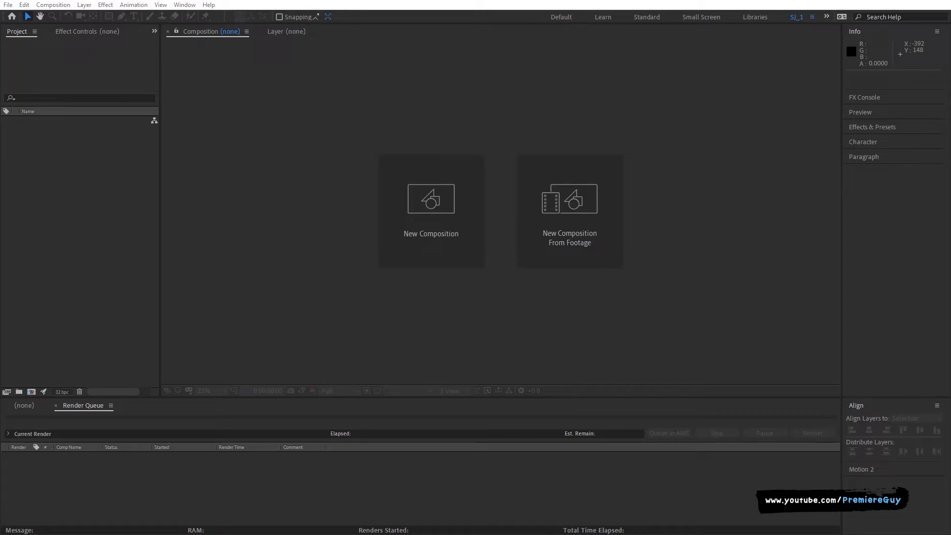
pyautogui.moveTo(68, 238); pyautogui.dragTo(94, 265)
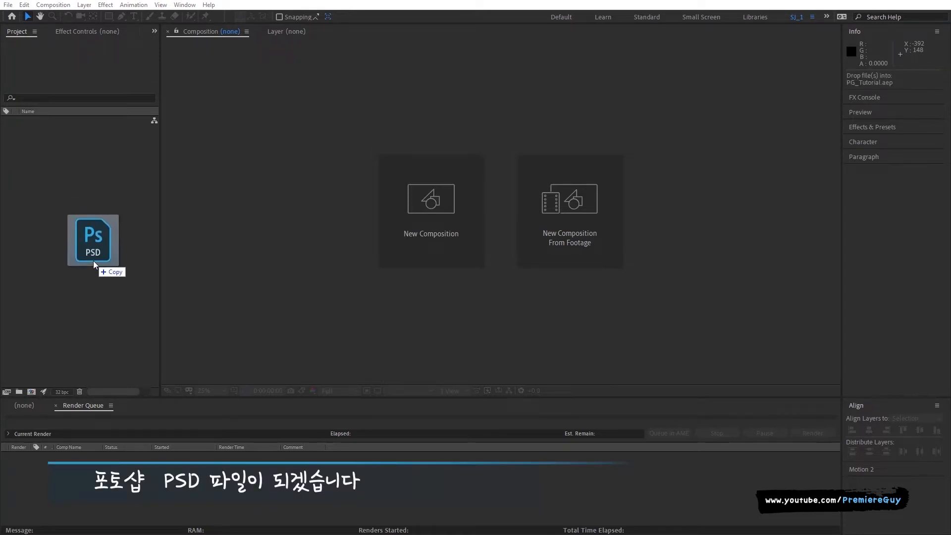
pyautogui.moveTo(94, 265); pyautogui.dragTo(93, 265)
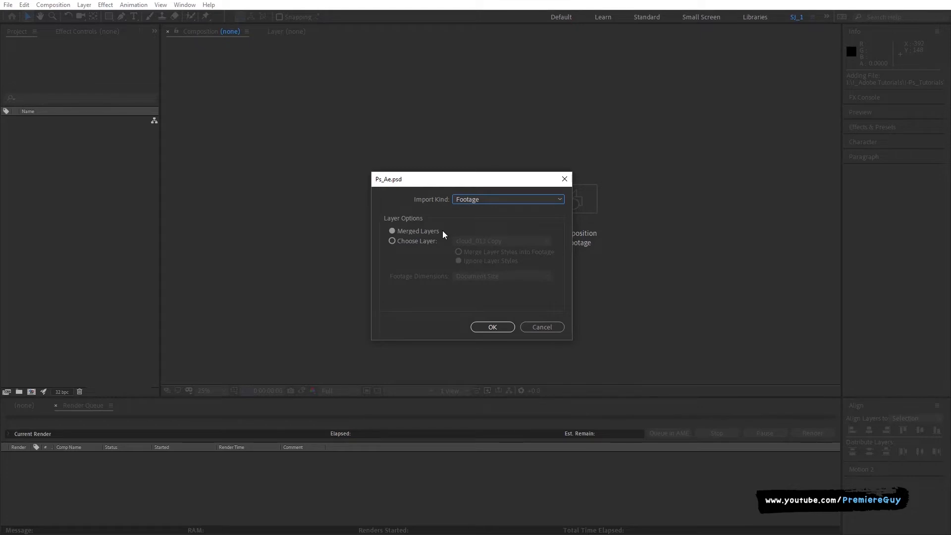
pyautogui.click(488, 327)
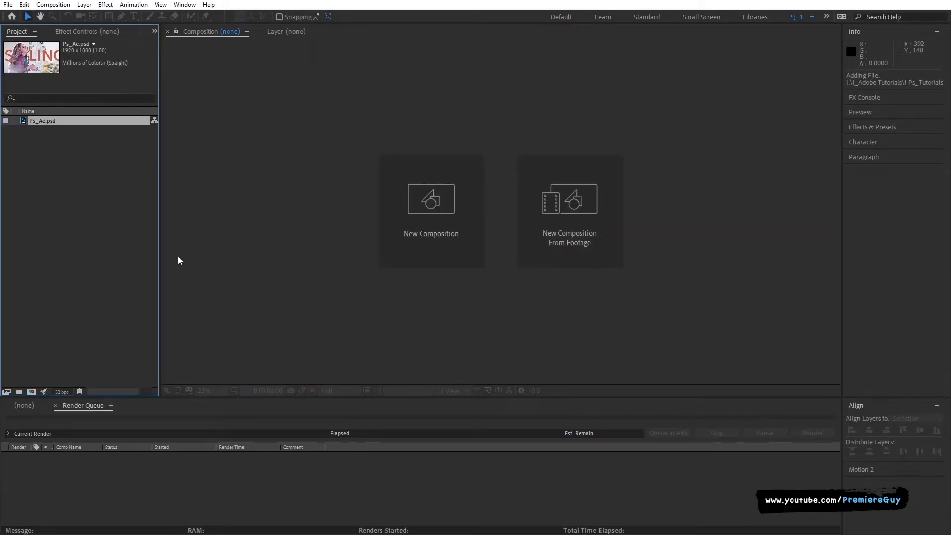
pyautogui.doubleClick(26, 121)
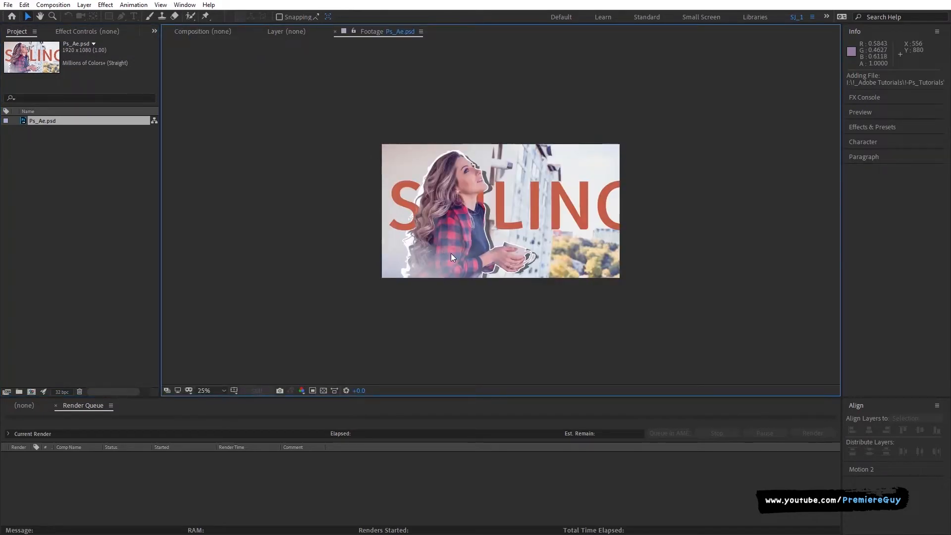
pyautogui.hotkey('shift', '/')
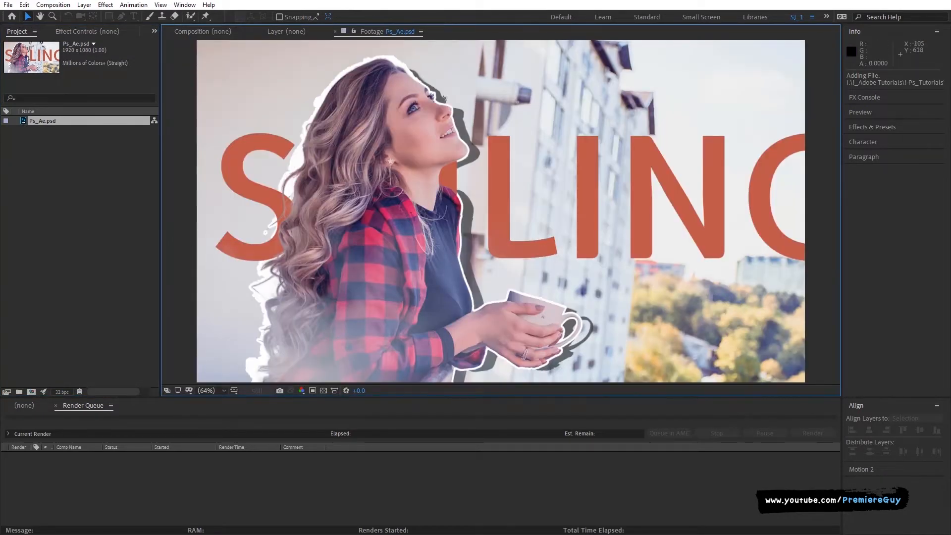
# Step: Start a second import of Ps_Ae.psd as footage, choosing only the Woman layer at document size
pyautogui.moveTo(110, 246)
pyautogui.mouseDown()
pyautogui.moveTo(144, 247)
pyautogui.moveTo(124, 247)
pyautogui.mouseUp()
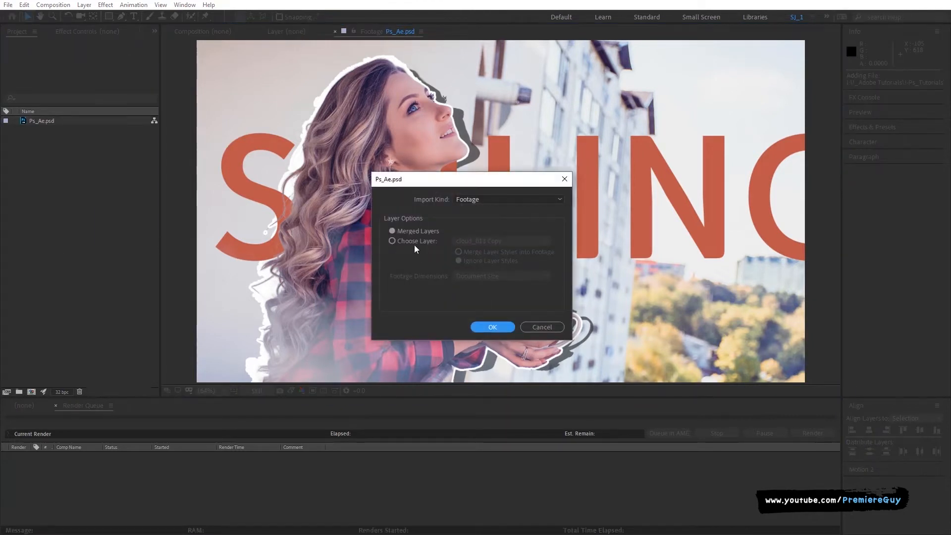
pyautogui.click(392, 241)
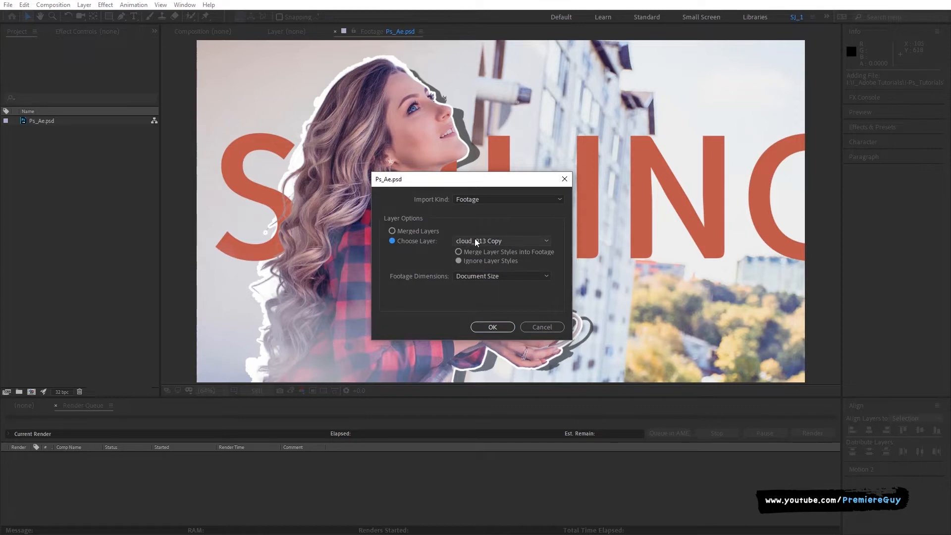
pyautogui.click(495, 241)
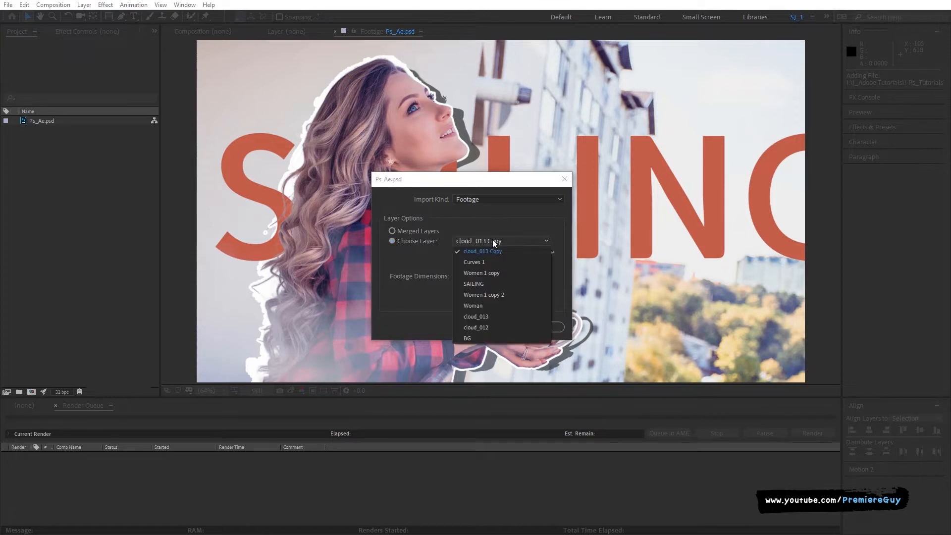
pyautogui.click(467, 307)
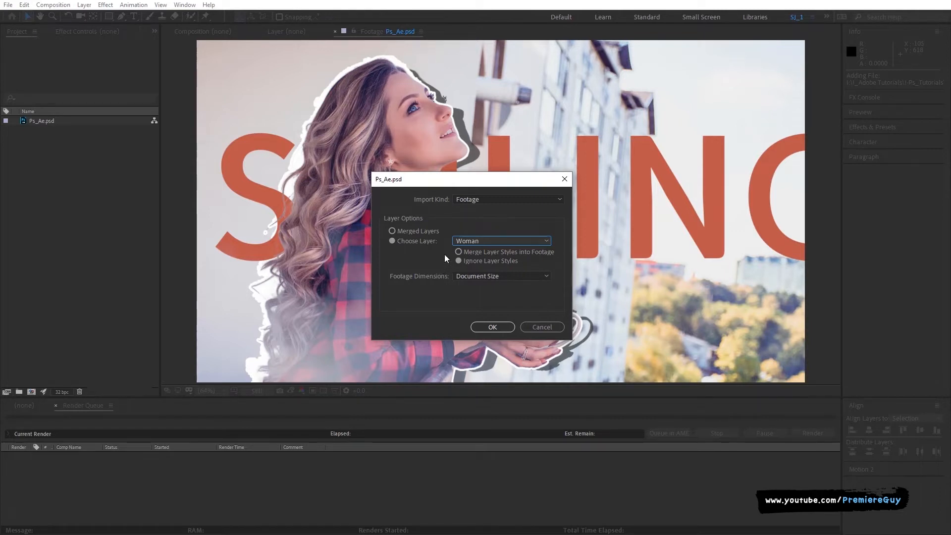
pyautogui.click(478, 242)
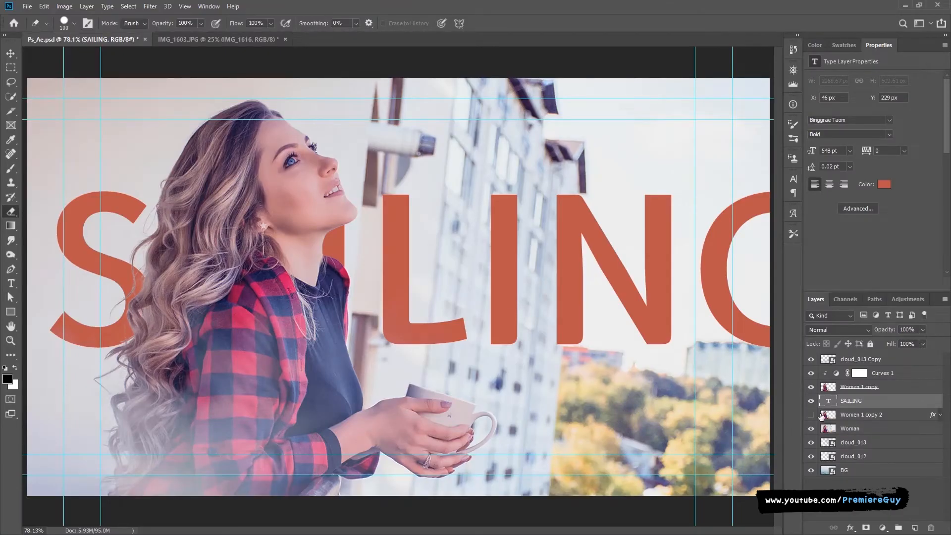
# Step: Hide the Women 1 copy and SAILING layers, then show and select Women 1 copy 2 to check its layer styles
pyautogui.click(810, 387)
pyautogui.click(811, 400)
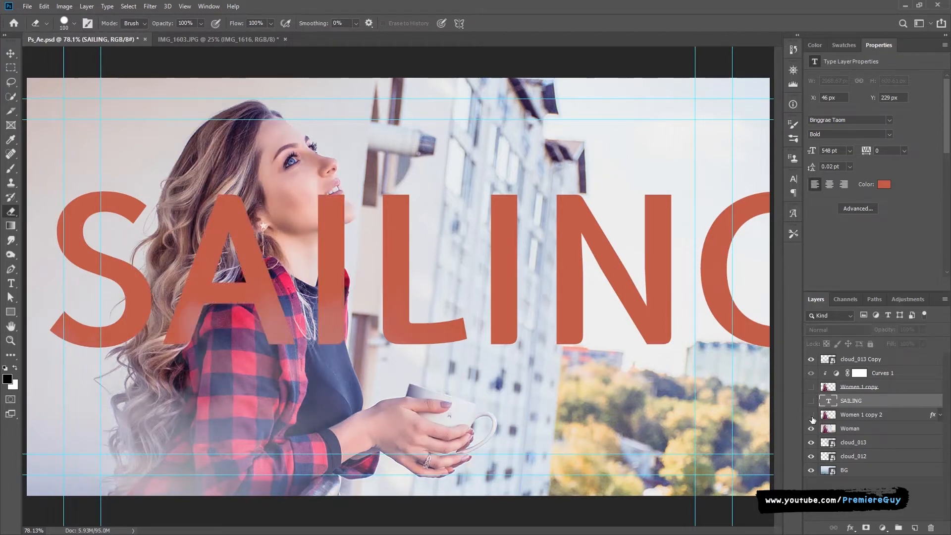
pyautogui.click(811, 414)
pyautogui.click(848, 418)
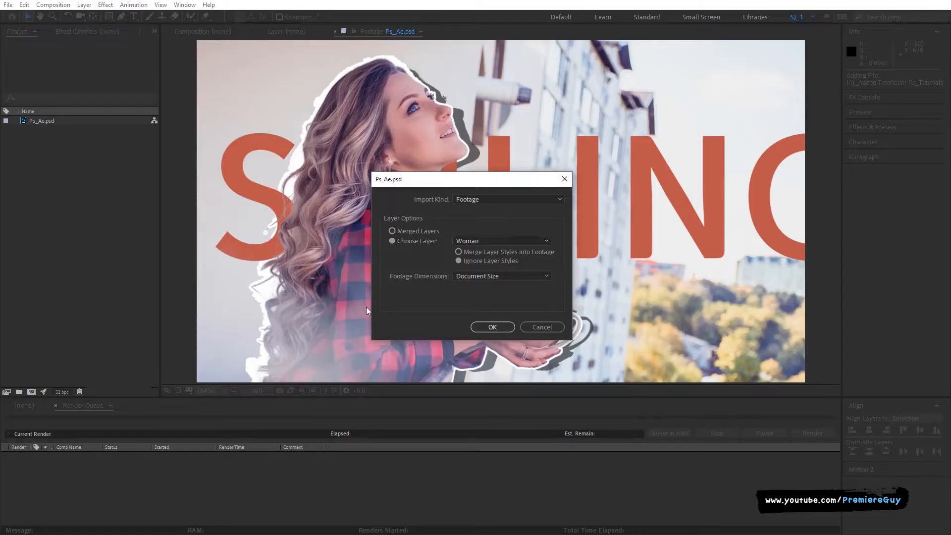
# Step: Back in After Effects, import the Women 1 copy 2 layer with layer styles merged into footage at document size, and view it
pyautogui.click(465, 241)
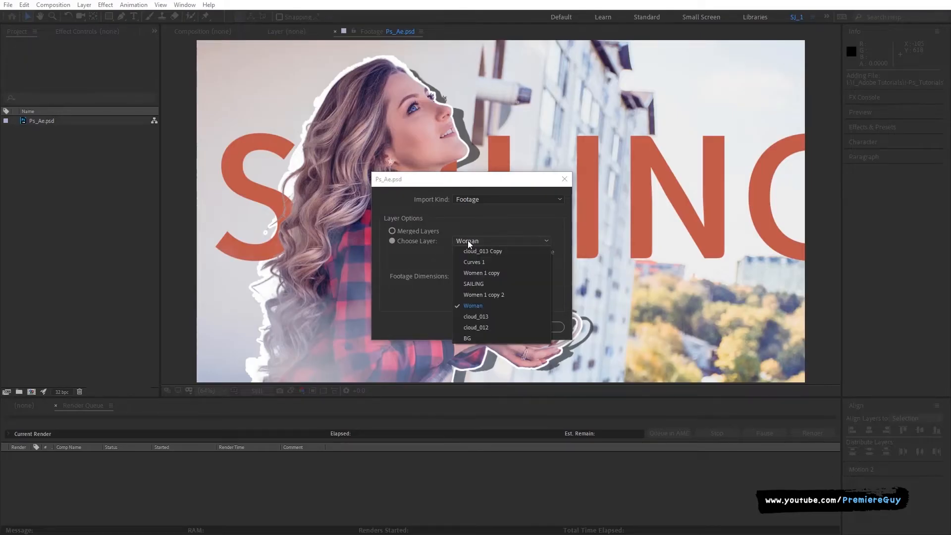
pyautogui.click(467, 296)
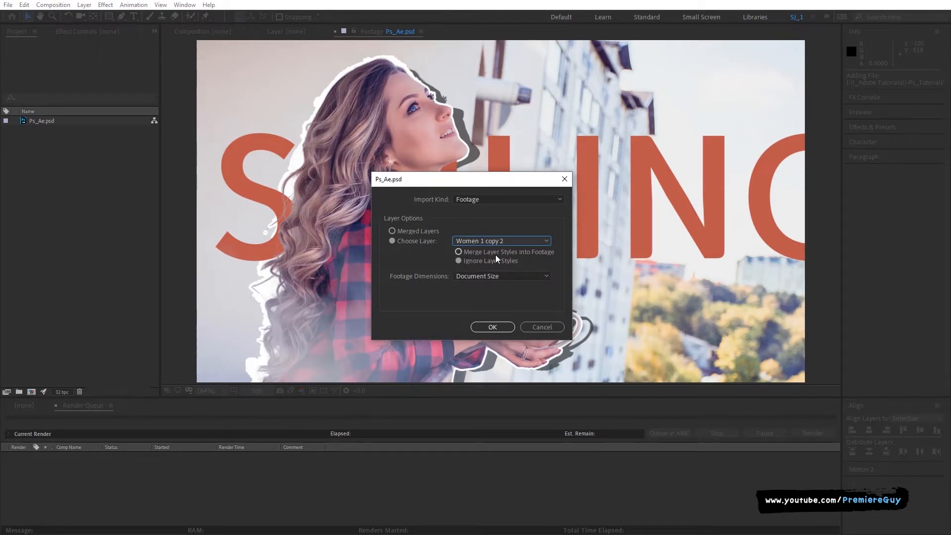
pyautogui.click(459, 250)
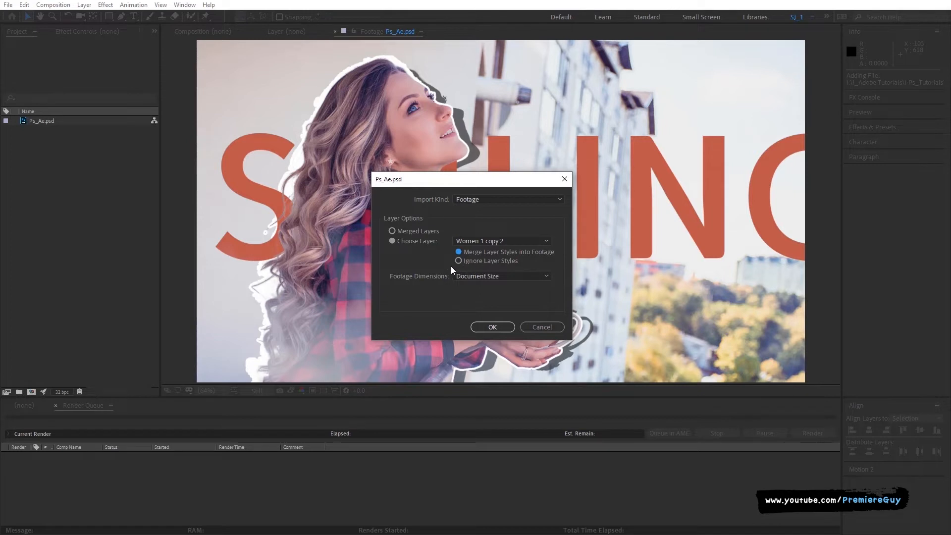
pyautogui.click(492, 326)
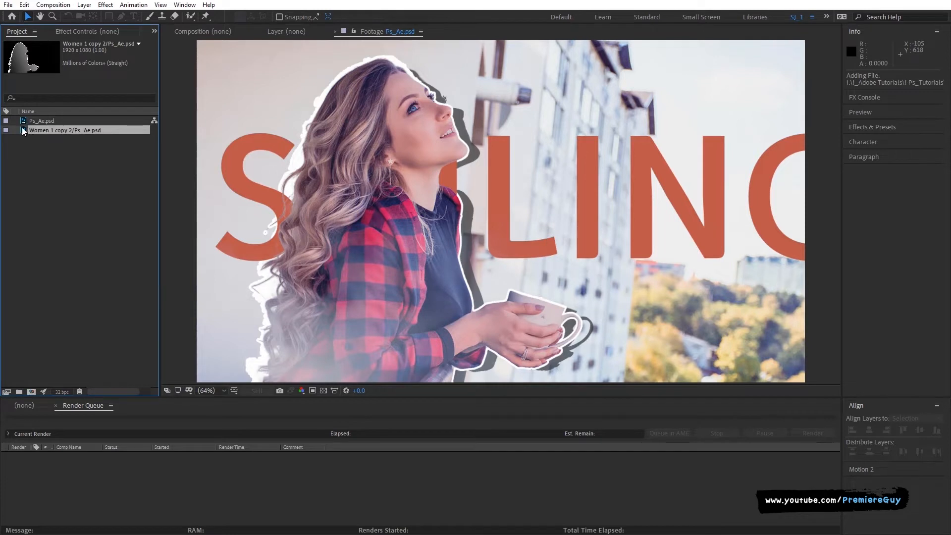
pyautogui.hotkey('alt', '4')
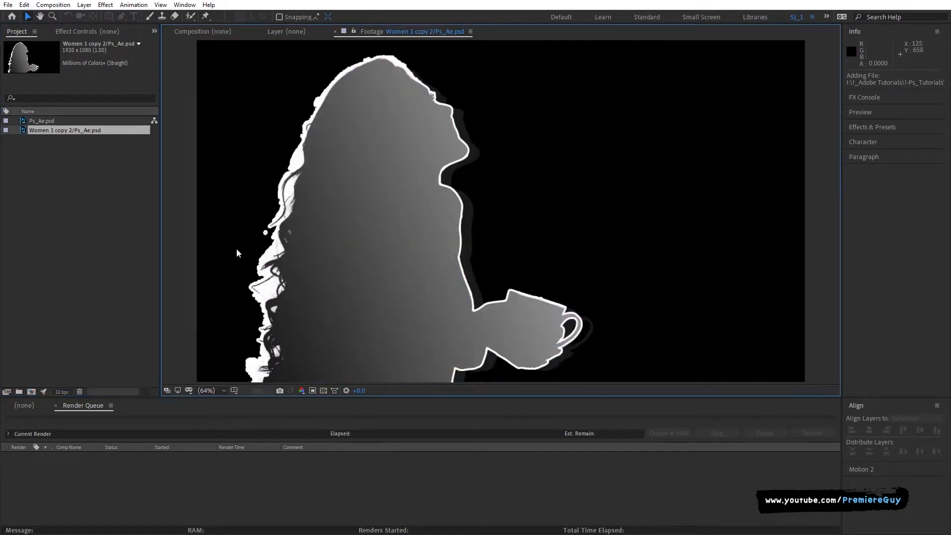
# Step: Import the Women 1 copy 2 layer of Ps_Ae.psd again as document-size footage, ignoring layer styles, and view it
pyautogui.moveTo(4, 219); pyautogui.dragTo(13, 216)
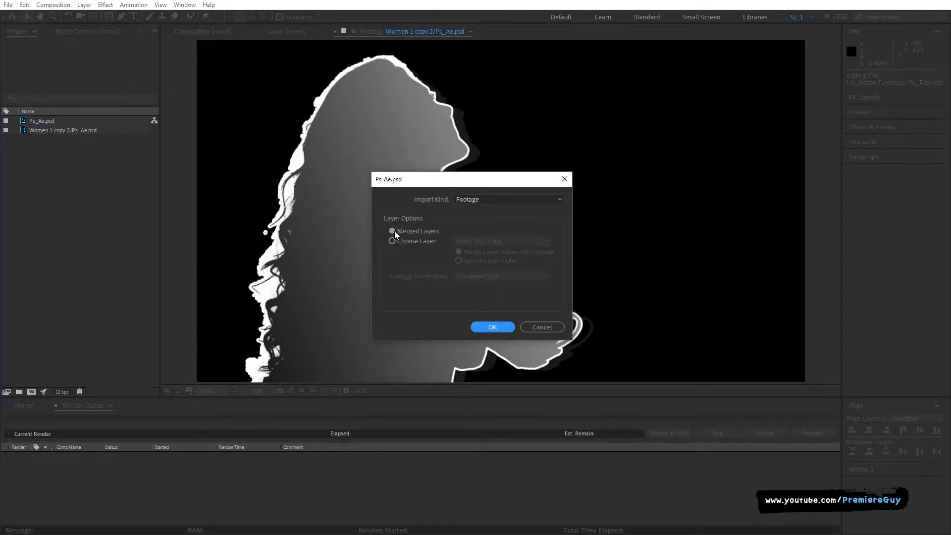
pyautogui.click(399, 240)
pyautogui.click(482, 242)
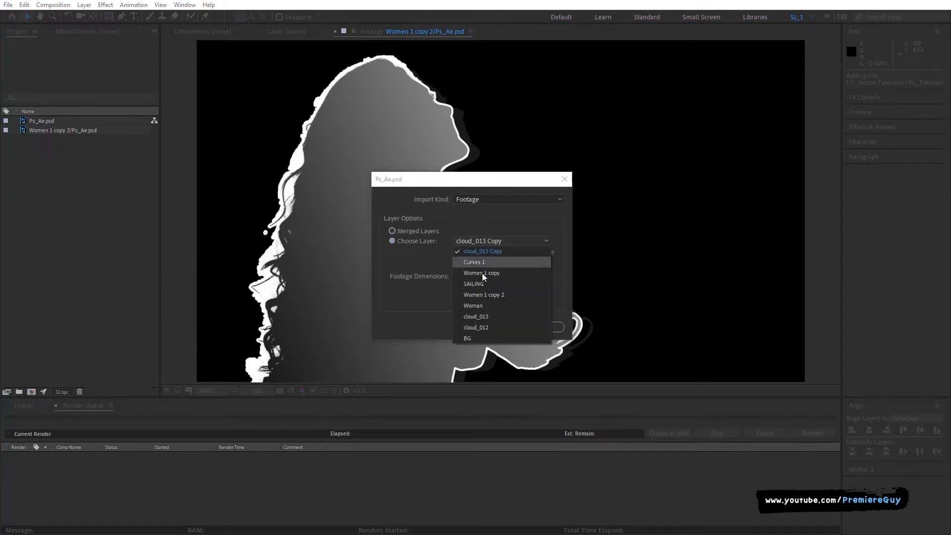
pyautogui.click(480, 294)
pyautogui.click(459, 261)
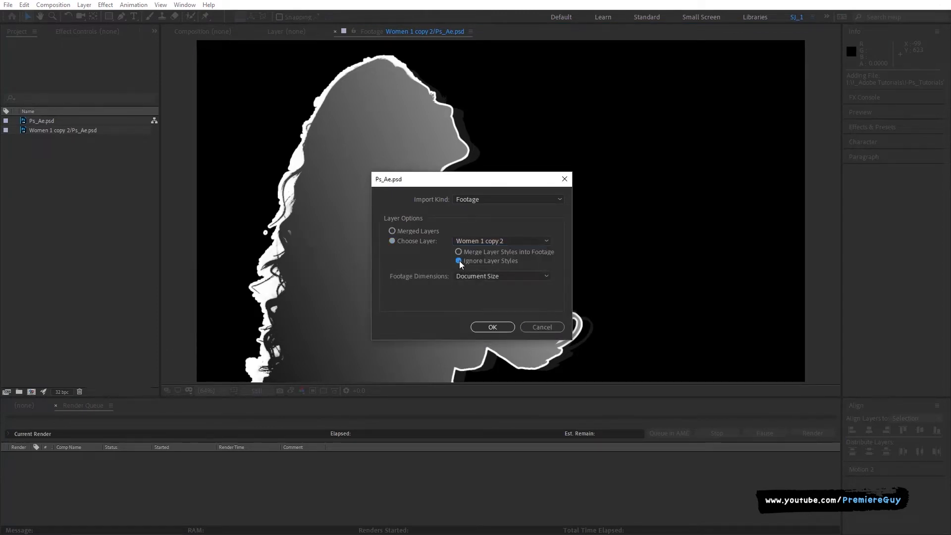
pyautogui.click(492, 326)
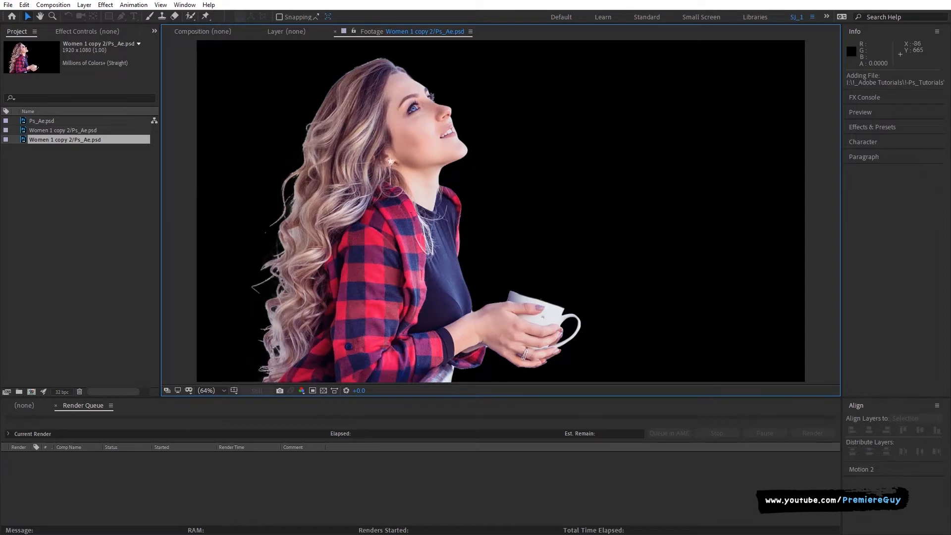
# Step: Import Ps_Ae.psd as a composition with editable layer styles
pyautogui.moveTo(0, 242); pyautogui.dragTo(78, 242)
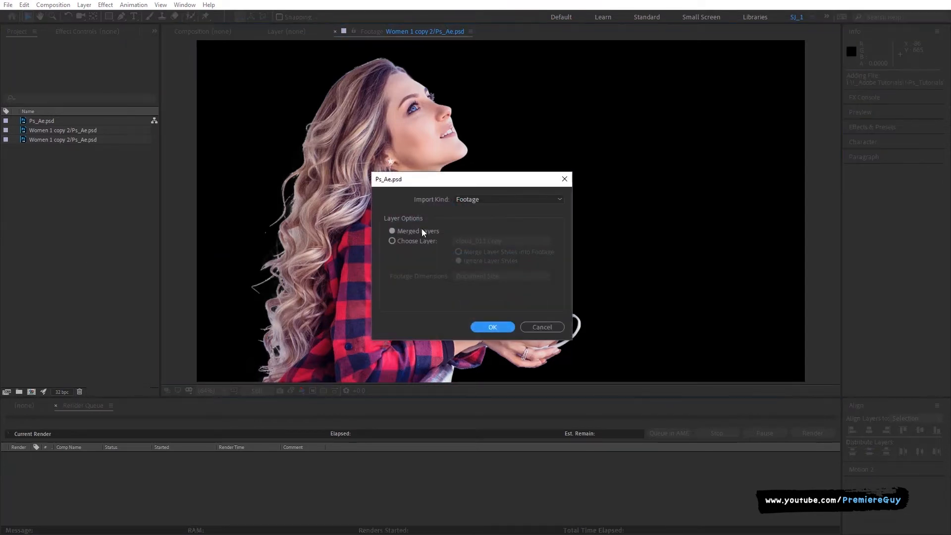
pyautogui.click(457, 201)
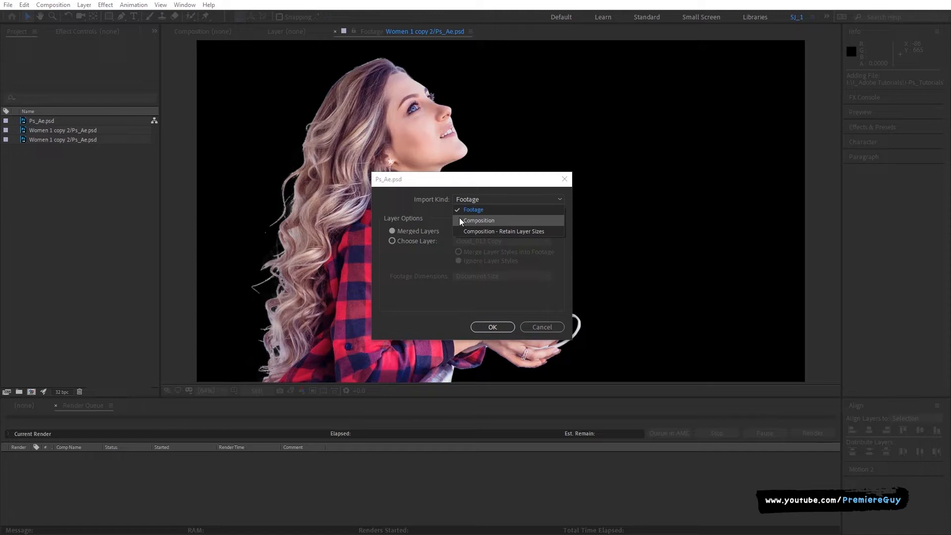
pyautogui.click(460, 218)
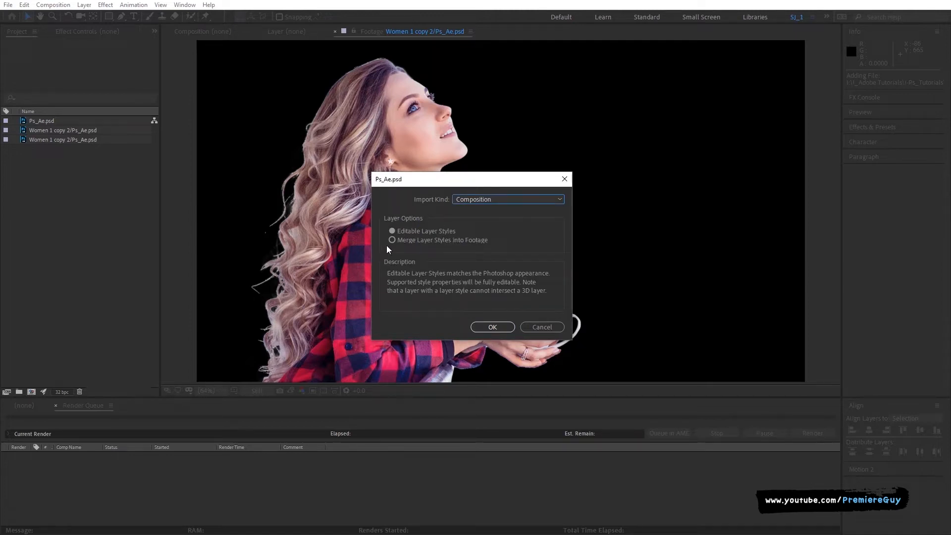
pyautogui.click(411, 229)
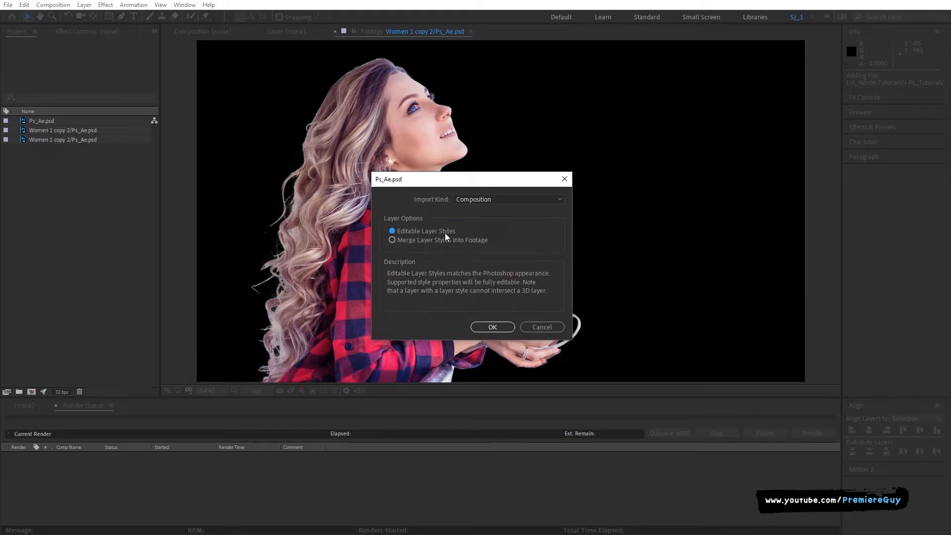
pyautogui.click(505, 326)
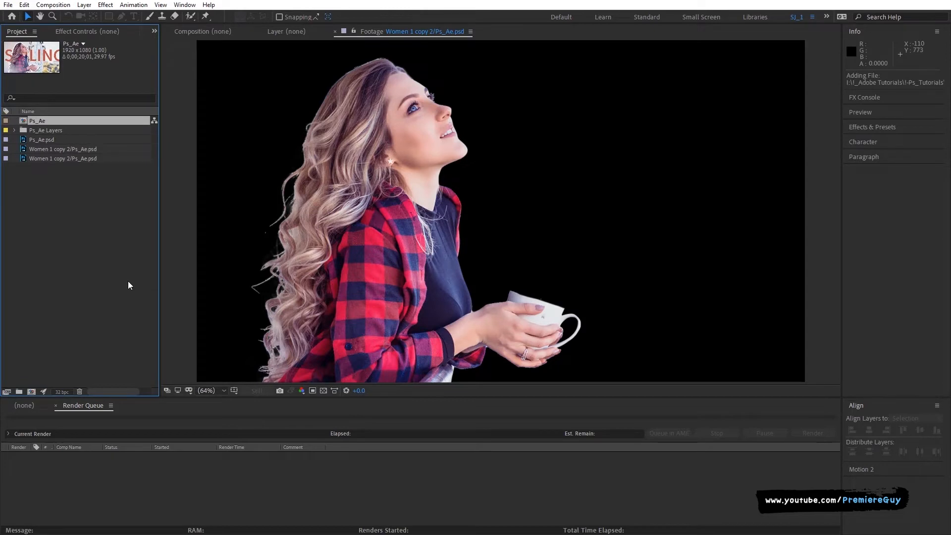
# Step: Delete the Ps_Ae.psd footage item and both Women 1 copy 2 footage items from the project
pyautogui.moveTo(38, 185); pyautogui.dragTo(38, 144)
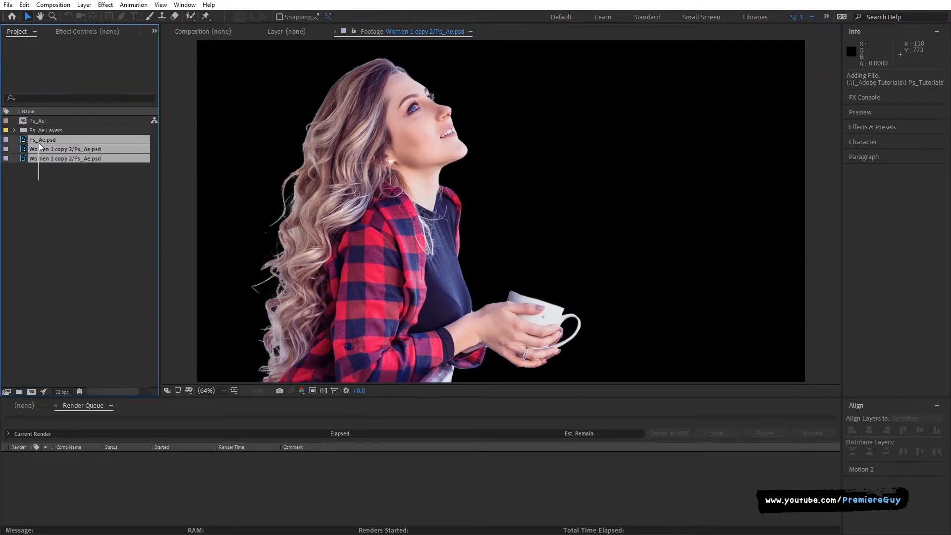
pyautogui.press('Delete')
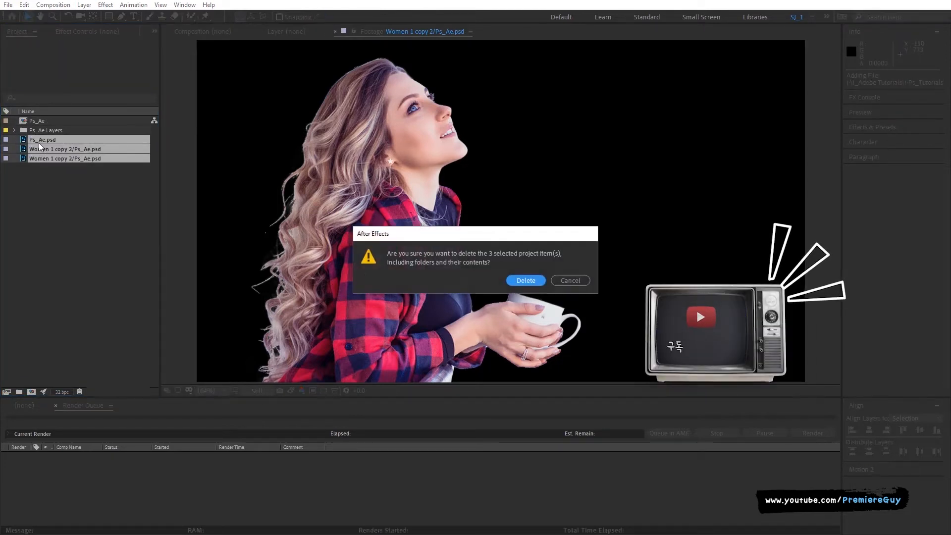
pyautogui.click(532, 283)
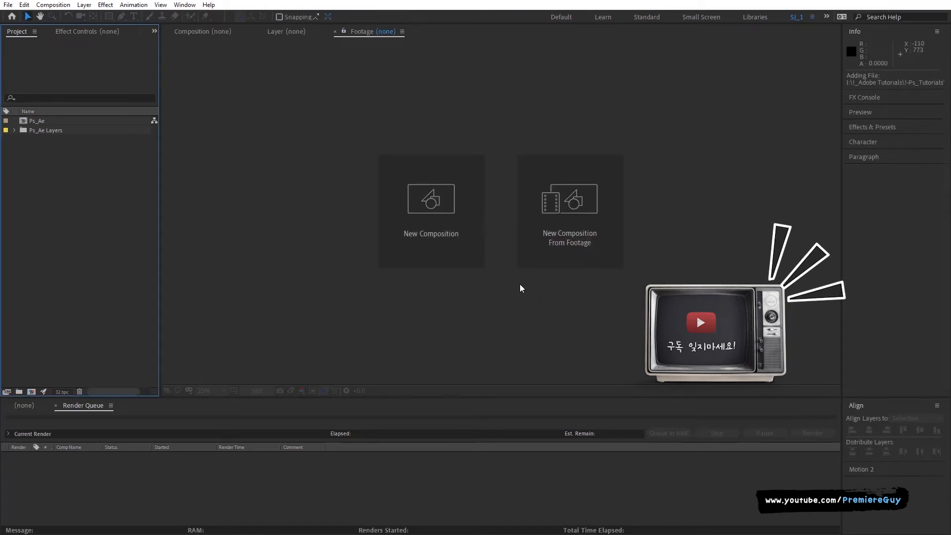
# Step: Open the Ps_Ae composition, enlarge the timeline area, and fit the composition to the viewer
pyautogui.doubleClick(23, 121)
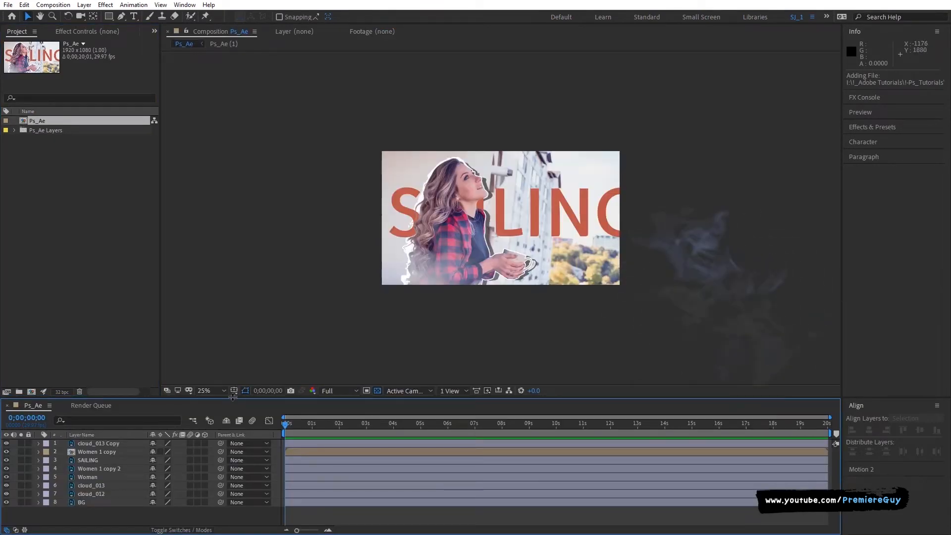
pyautogui.moveTo(232, 397); pyautogui.dragTo(233, 348)
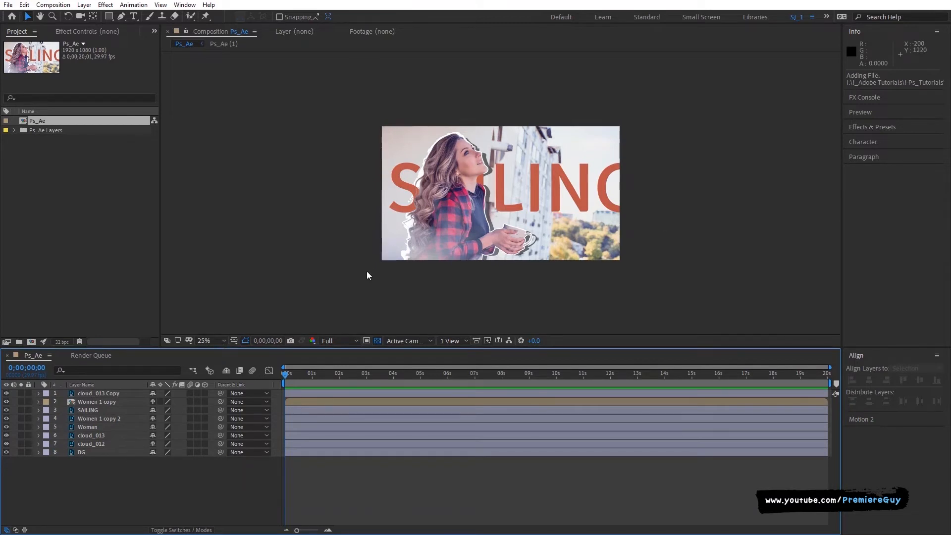
pyautogui.hotkey('shift', '/')
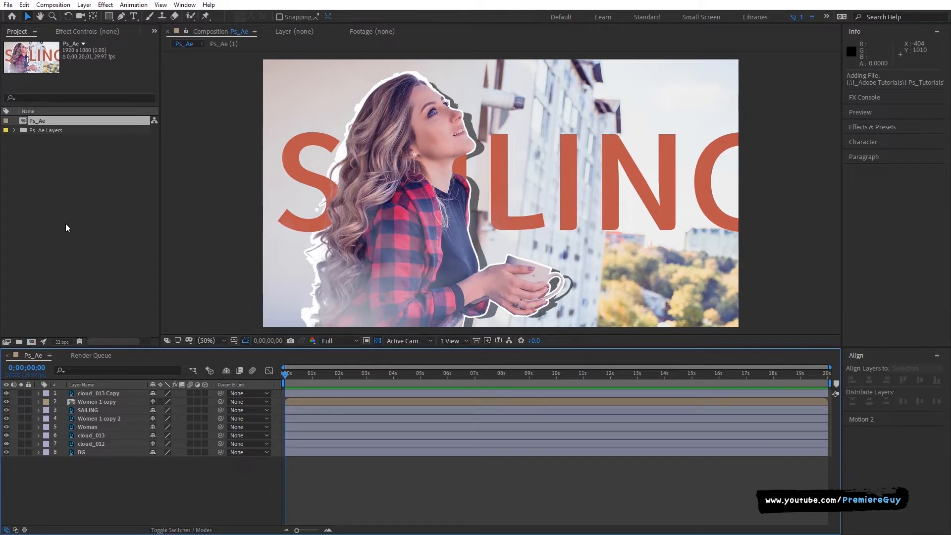
# Step: Expand the Ps_Ae Layers folder and open the nested composition Ps_Ae (1) to check its Curves 1 and Women 1 copy layers
pyautogui.click(13, 130)
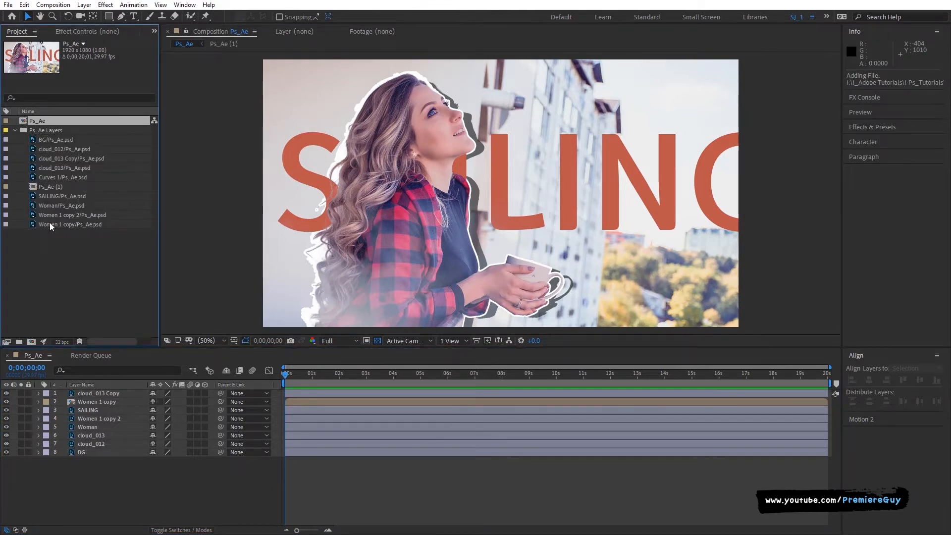
pyautogui.doubleClick(31, 190)
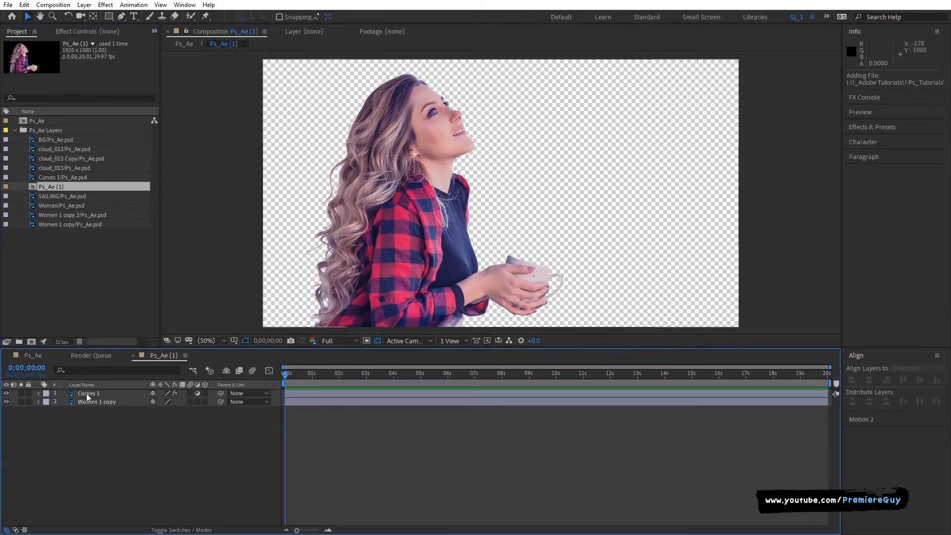
pyautogui.click(86, 393)
pyautogui.click(90, 403)
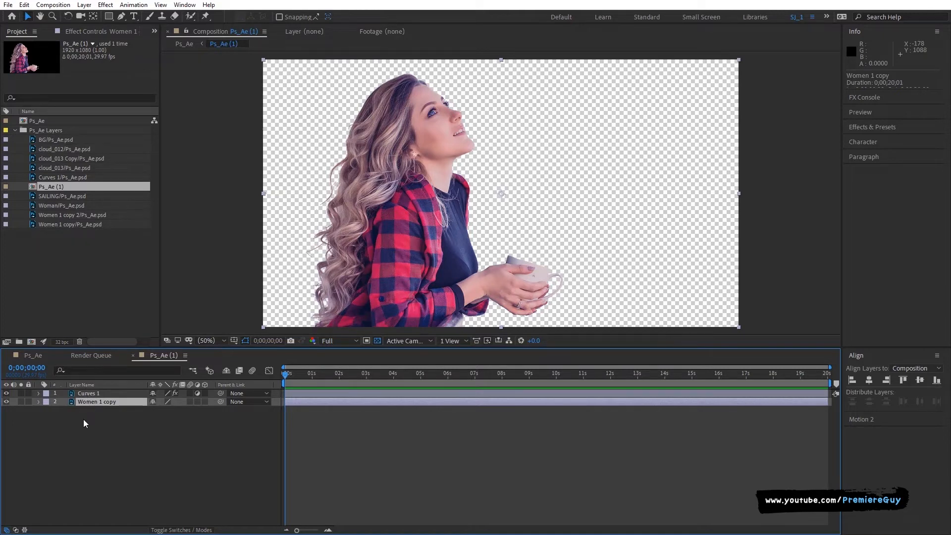
# Step: Examine the Curves effect settings on the Curves 1 layer and return to the Ps_Ae composition
pyautogui.click(84, 394)
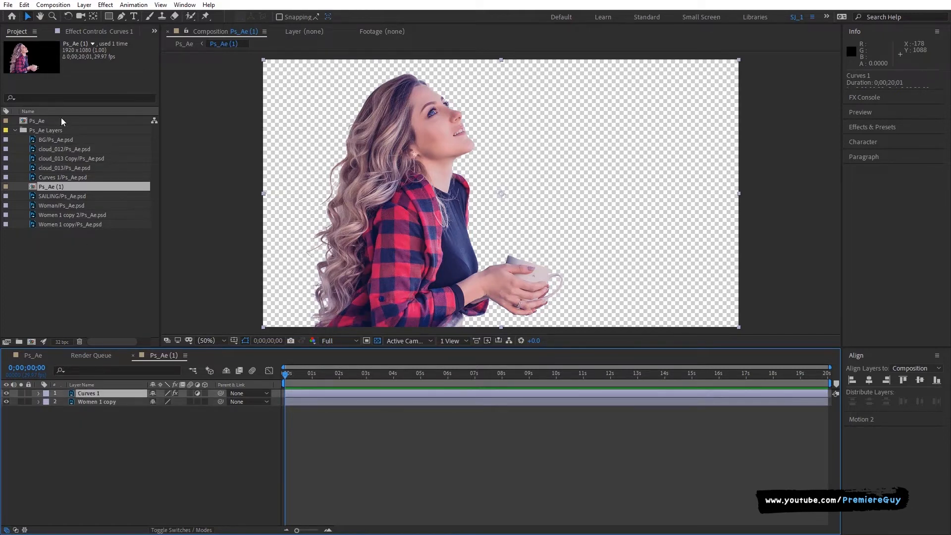
pyautogui.click(83, 33)
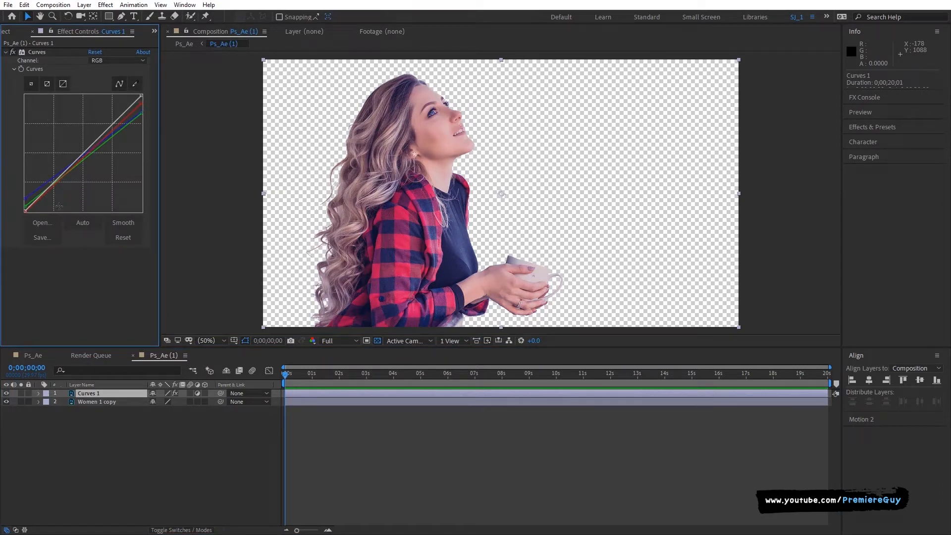
pyautogui.click(6, 35)
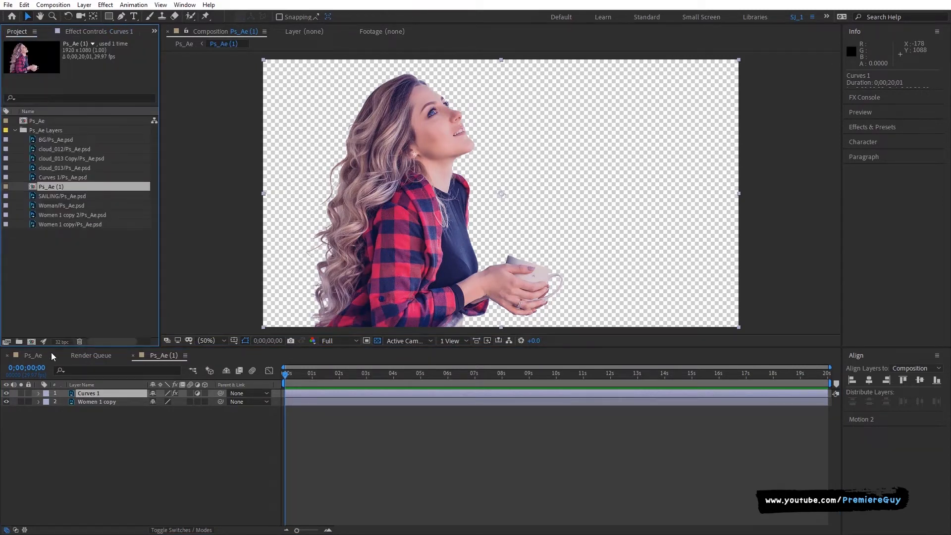
pyautogui.click(35, 354)
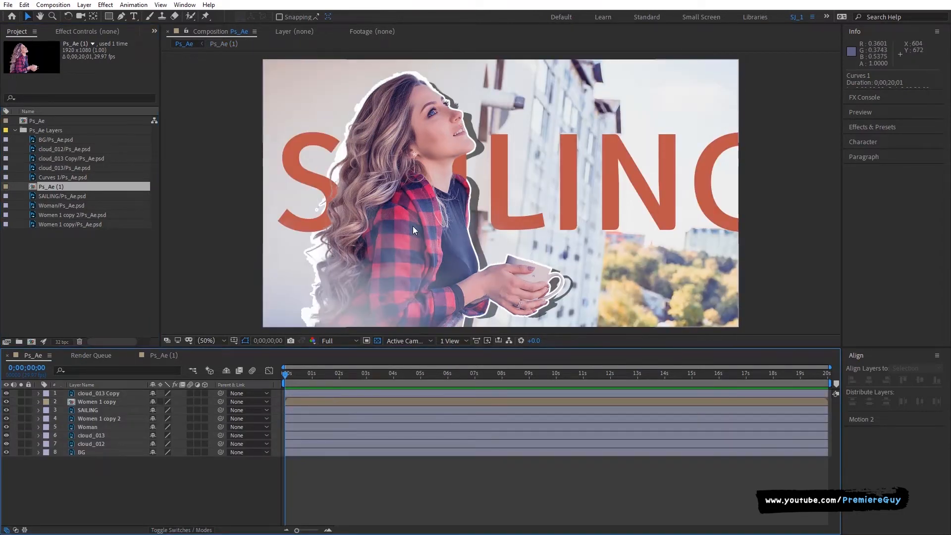
# Step: Move the BG layer left and slightly up in the composition to position about 660, 512
pyautogui.press(',')
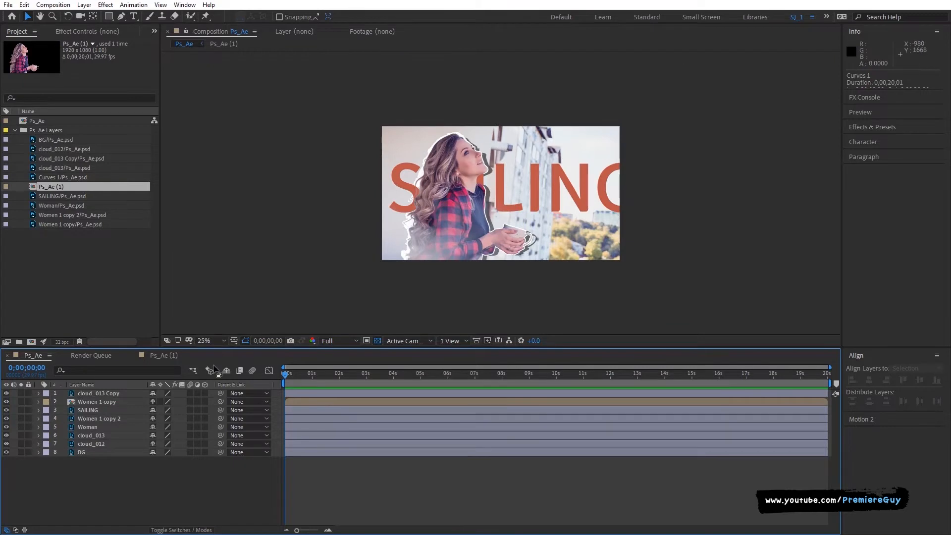
pyautogui.click(95, 453)
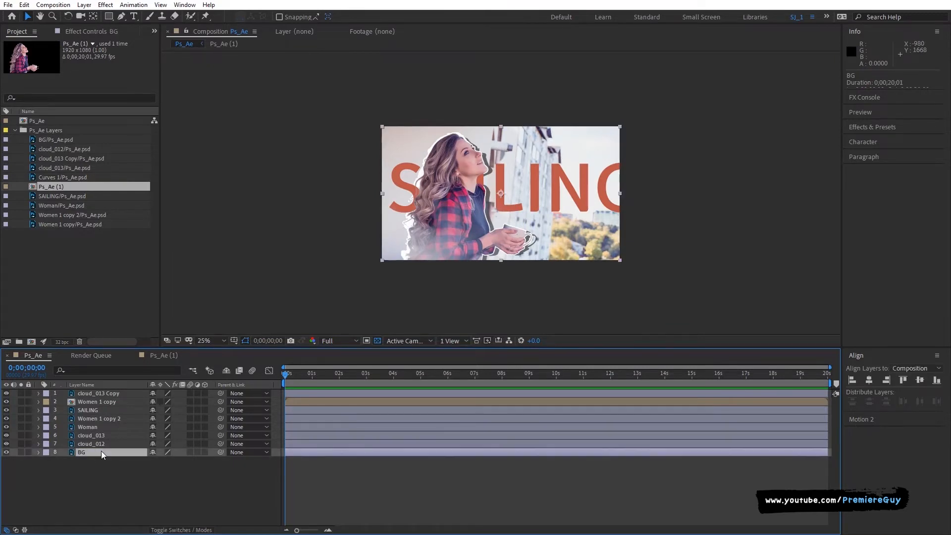
pyautogui.moveTo(390, 253); pyautogui.dragTo(353, 252)
pyautogui.press('Return')
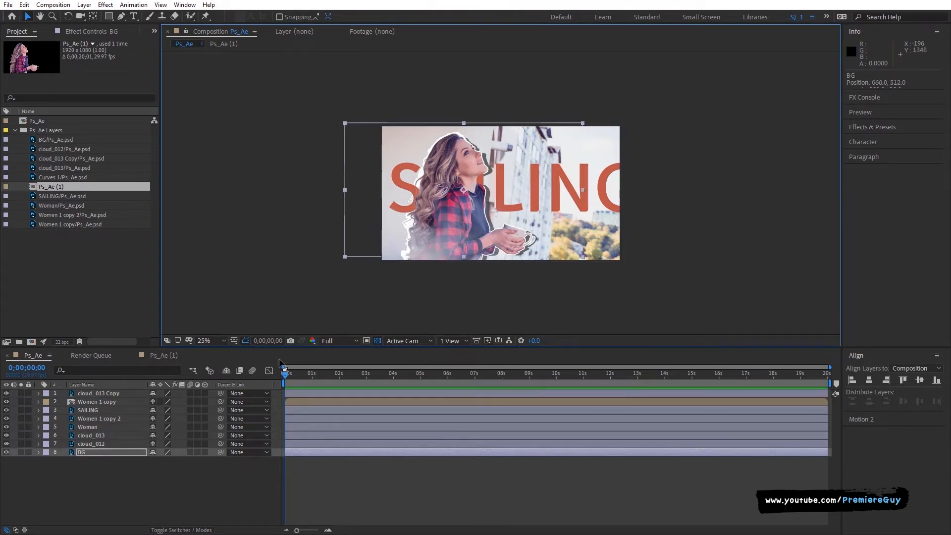
# Step: Solo the SAILING layer and move it left to position about 104, 524
pyautogui.click(88, 412)
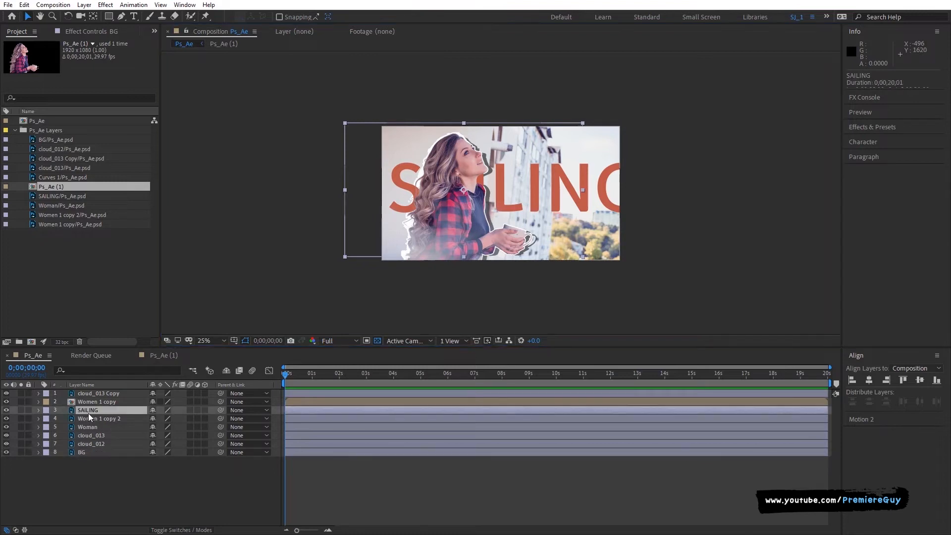
pyautogui.click(21, 410)
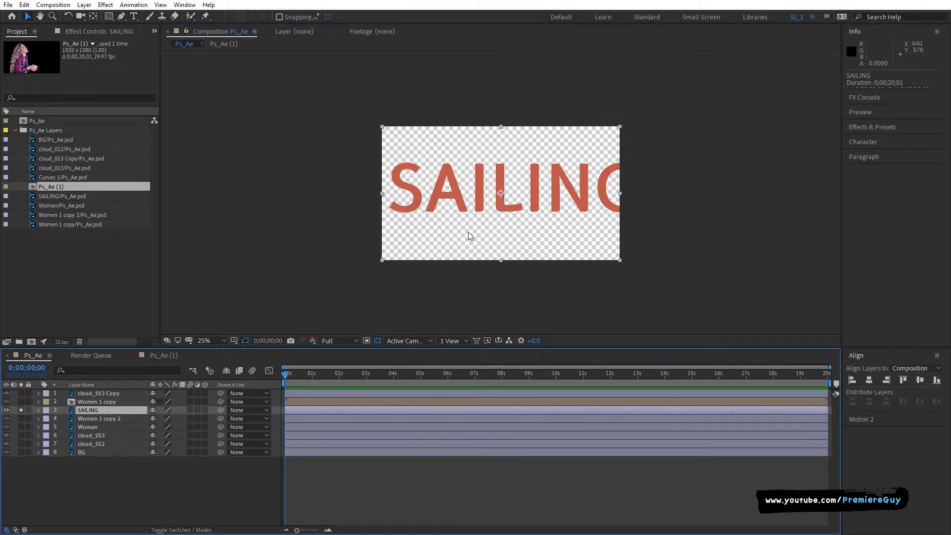
pyautogui.moveTo(505, 209); pyautogui.dragTo(401, 210)
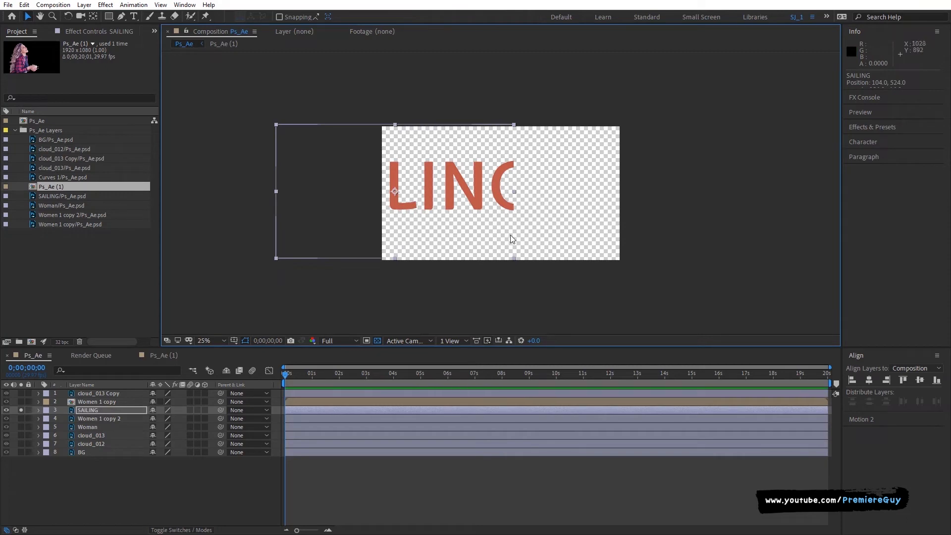
# Step: Move the soloed SAILING layer right and slightly down to position about 864, 544
pyautogui.moveTo(450, 207); pyautogui.dragTo(545, 208)
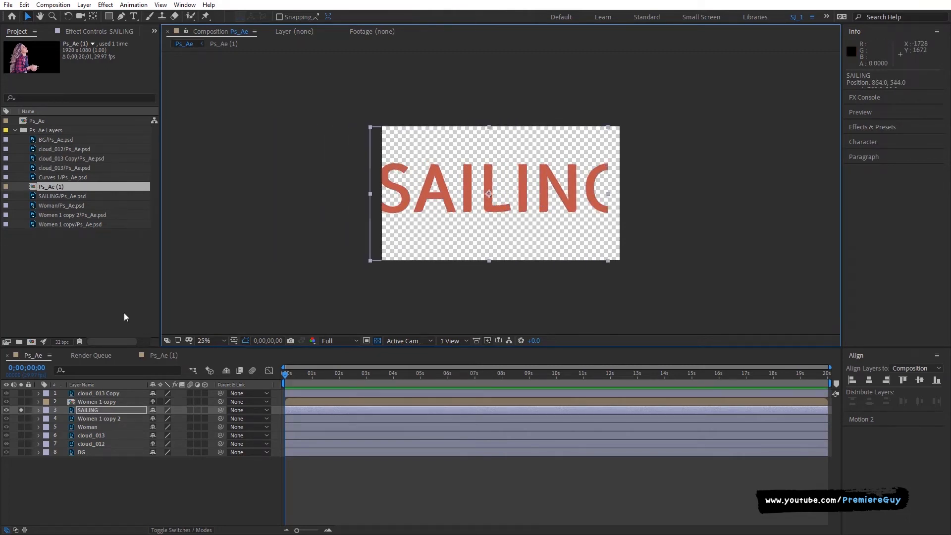
# Step: Make all eight layers in the Ps_Ae composition 3D and turn off solo on SAILING
pyautogui.click(21, 410)
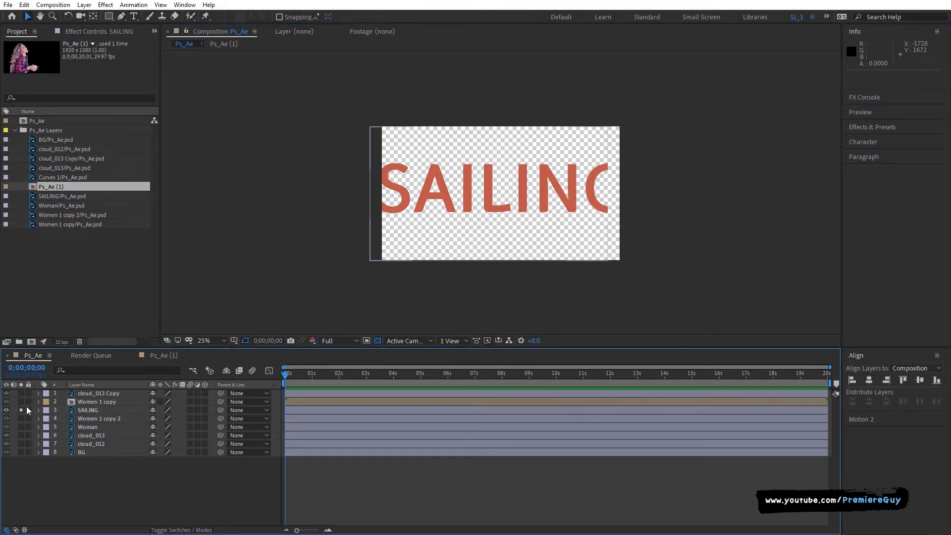
pyautogui.click(205, 452)
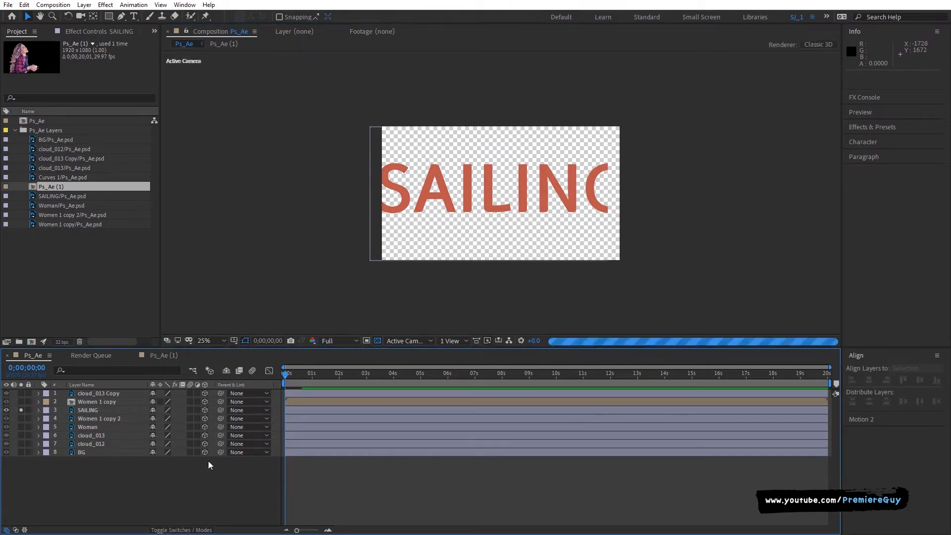
pyautogui.click(21, 410)
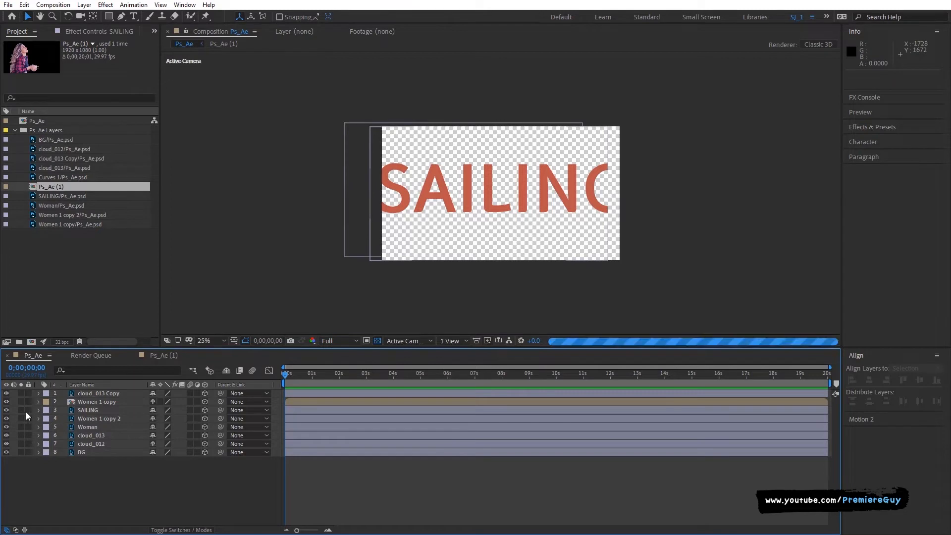
# Step: Hide and show the Women 1 copy 2 layer to check its contribution, and view the composition at 50%
pyautogui.click(103, 416)
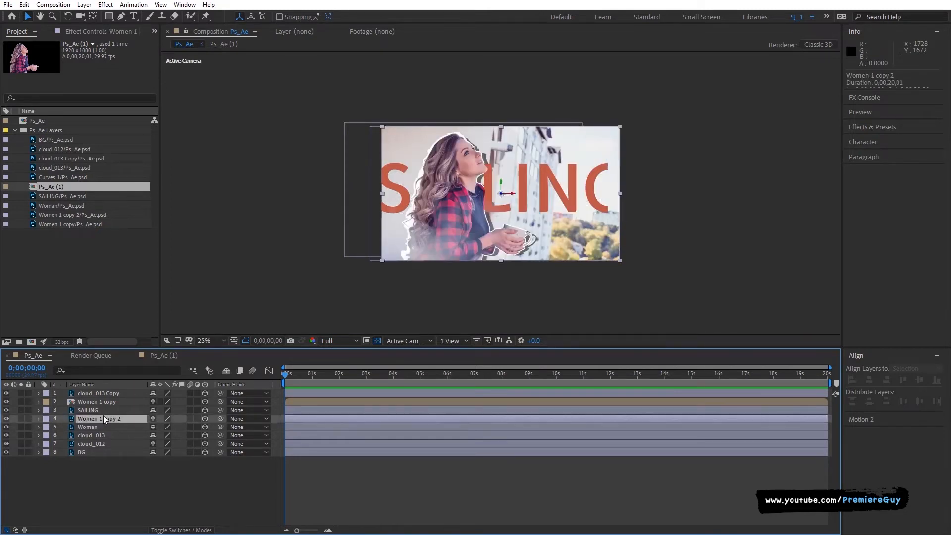
pyautogui.click(6, 419)
pyautogui.click(7, 418)
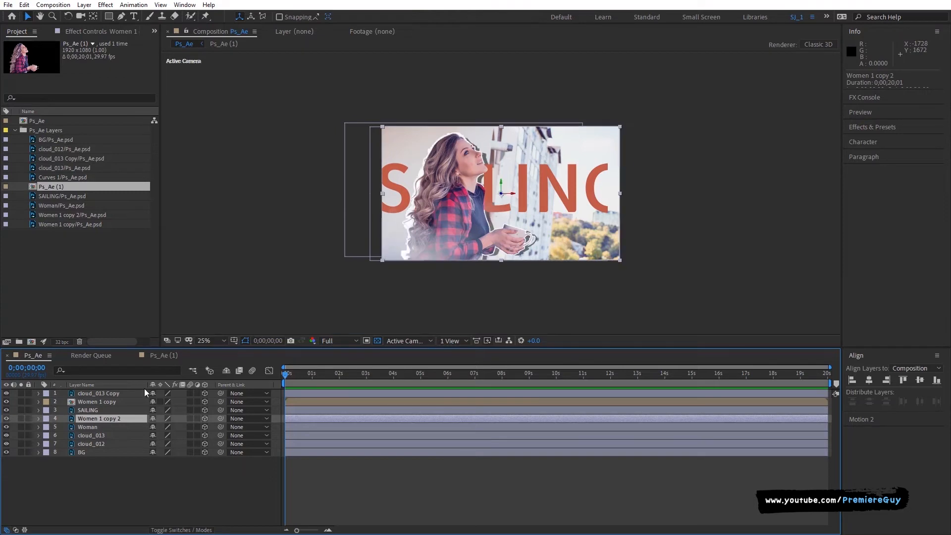
pyautogui.press('.')
pyautogui.press('.')
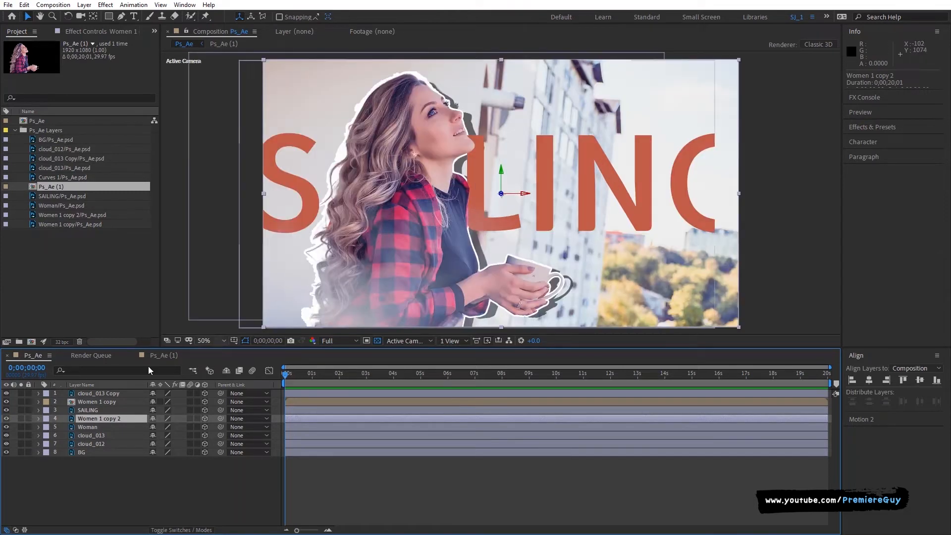
# Step: Hide the Women 1 copy layer and pull cloud_013 Copy toward the camera to a Z position of about -974.7
pyautogui.click(91, 394)
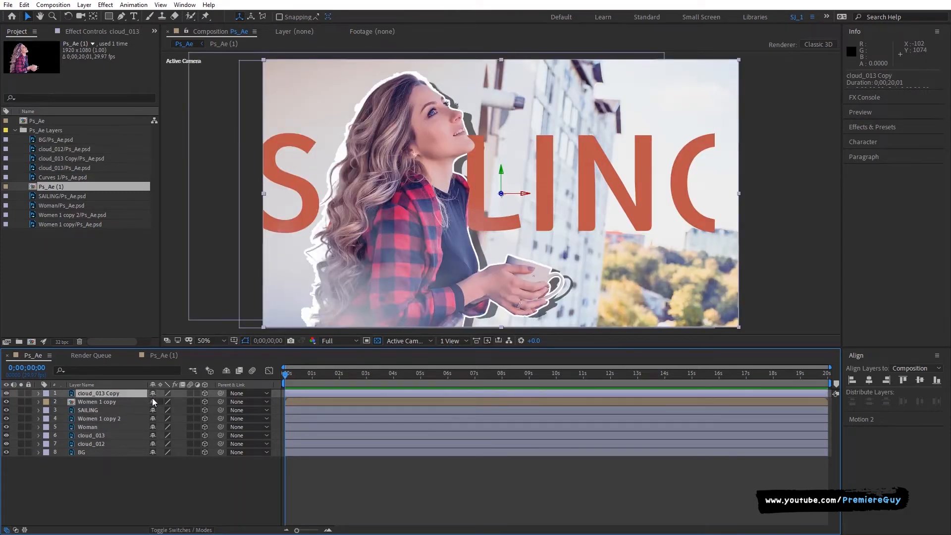
pyautogui.moveTo(501, 194); pyautogui.dragTo(295, 328)
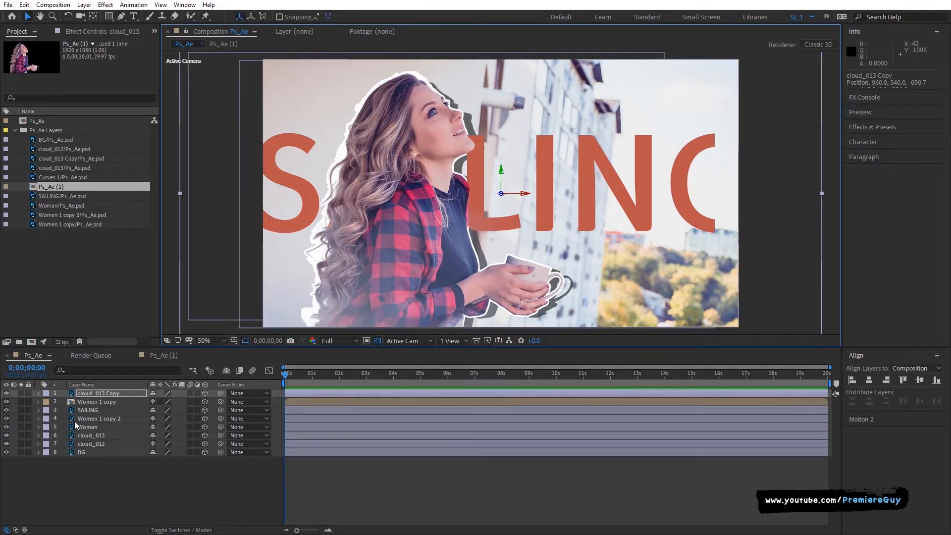
pyautogui.click(7, 402)
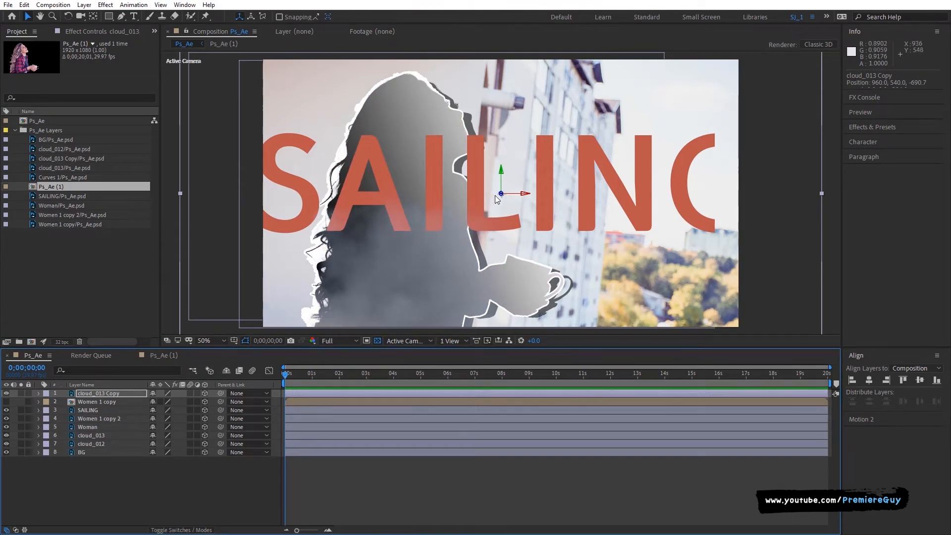
pyautogui.moveTo(502, 196); pyautogui.dragTo(556, 178)
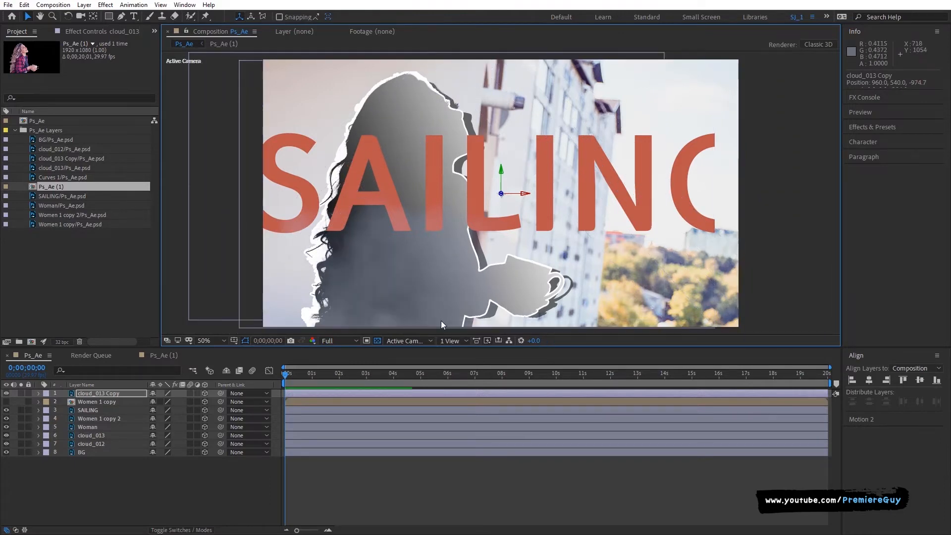
# Step: In Custom View 1, push cloud_013 Copy back in depth to Z about 1020.8, and return to the Active Camera view
pyautogui.click(409, 341)
pyautogui.click(407, 424)
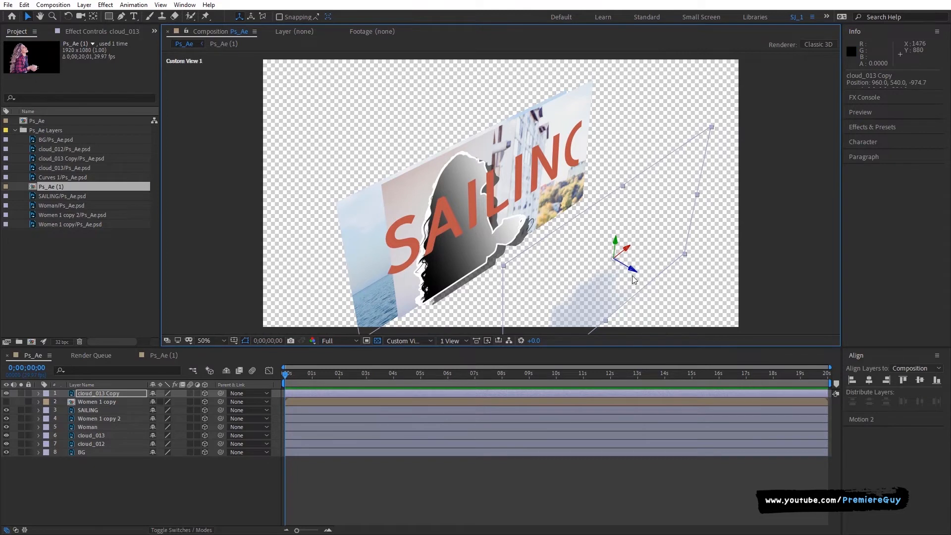
pyautogui.moveTo(635, 272); pyautogui.dragTo(153, 121)
pyautogui.click(403, 340)
pyautogui.click(404, 350)
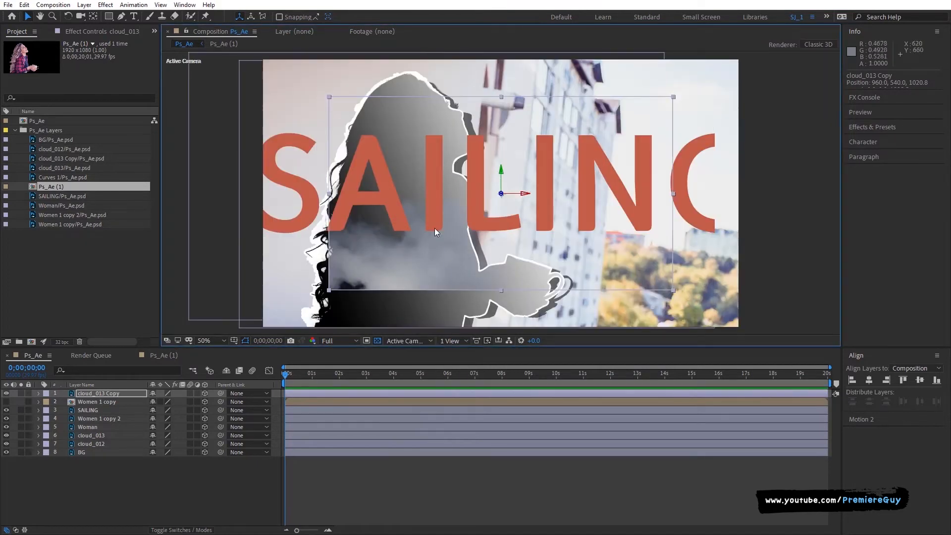
# Step: Move cloud_013 Copy to a Z position of about -185.2 with Women 1 copy 2 temporarily hidden, and show that layer again
pyautogui.click(97, 402)
pyautogui.click(94, 420)
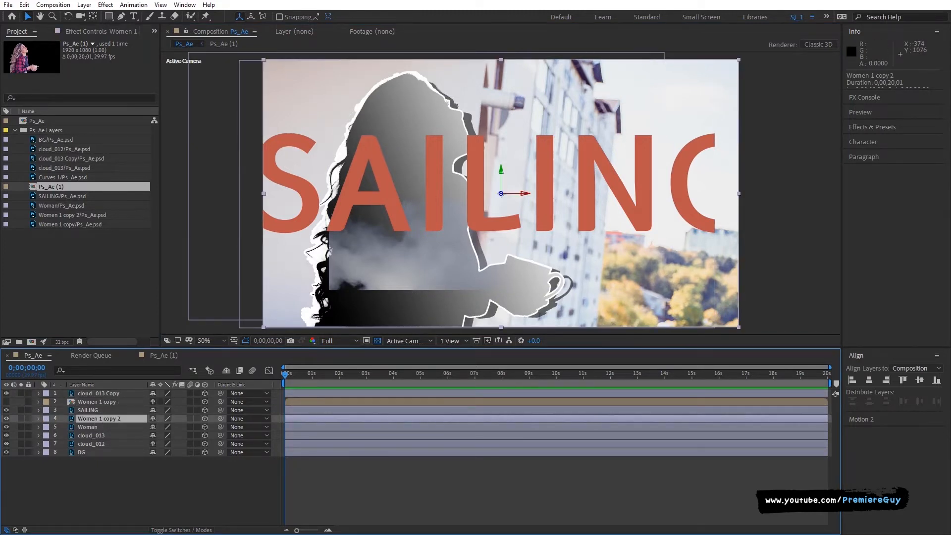
pyautogui.click(7, 418)
pyautogui.click(99, 393)
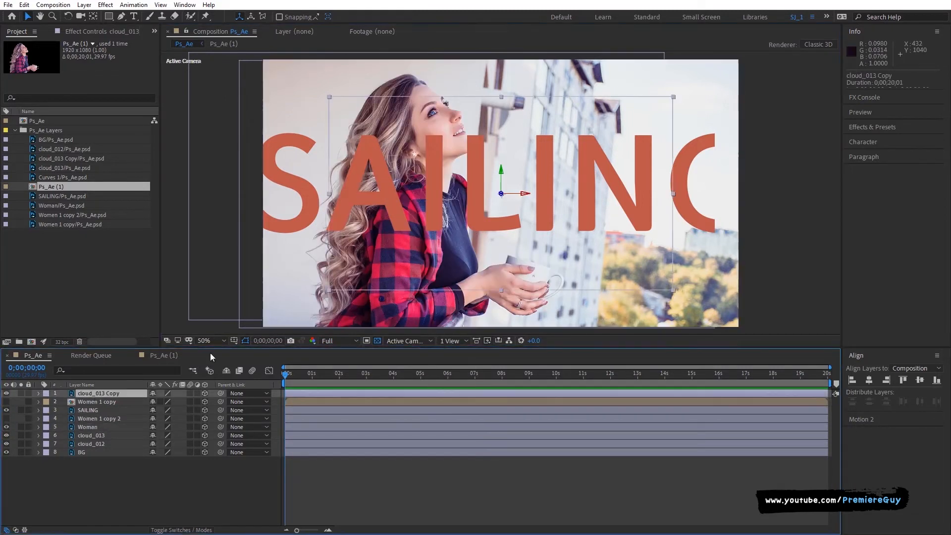
pyautogui.moveTo(501, 194); pyautogui.dragTo(792, 187)
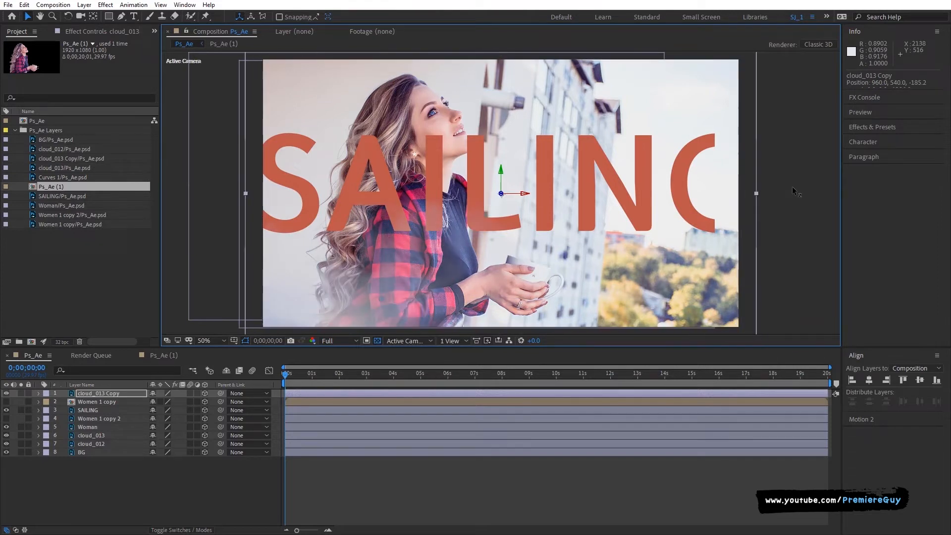
pyautogui.click(6, 419)
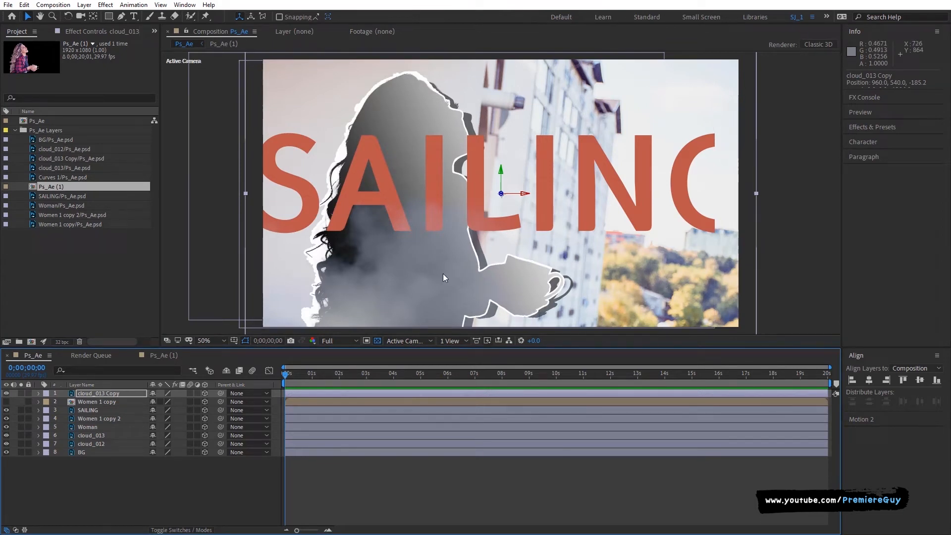
# Step: Delete the Ps_Ae composition and the Ps_Ae Layers folder with all its contents from the project
pyautogui.moveTo(52, 272); pyautogui.dragTo(46, 90)
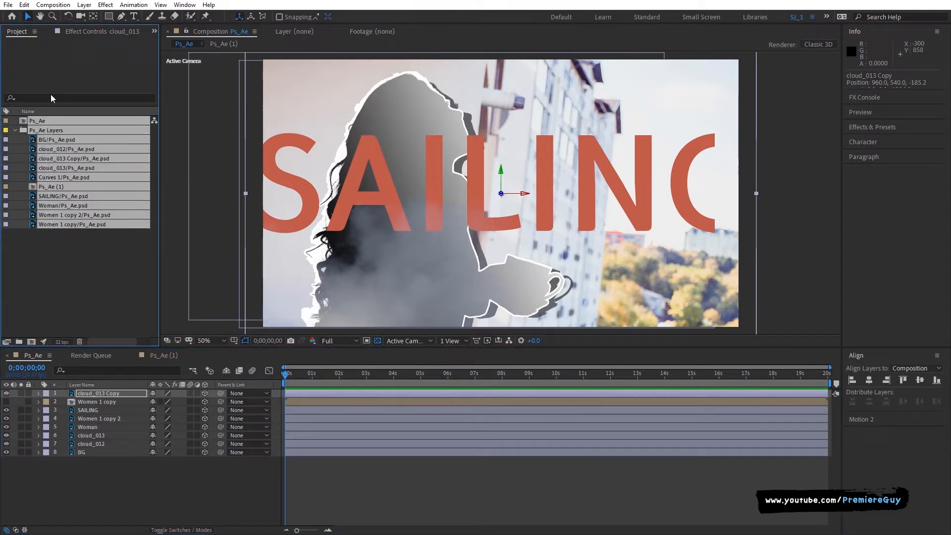
pyautogui.press('Delete')
pyautogui.click(525, 280)
# Step: Import Ps_Ae.psd as a Composition with Merge Layer Styles into Footage
pyautogui.moveTo(0, 237); pyautogui.dragTo(94, 237)
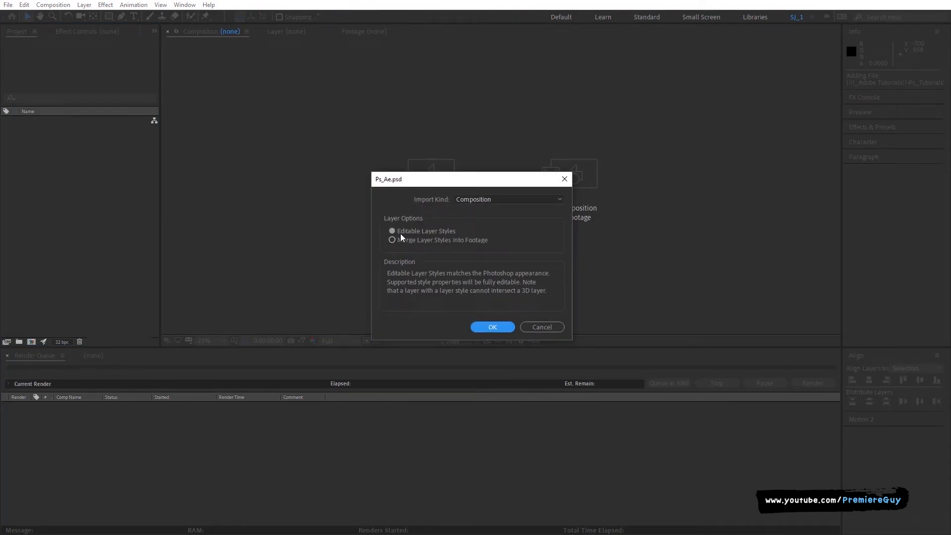
pyautogui.click(421, 239)
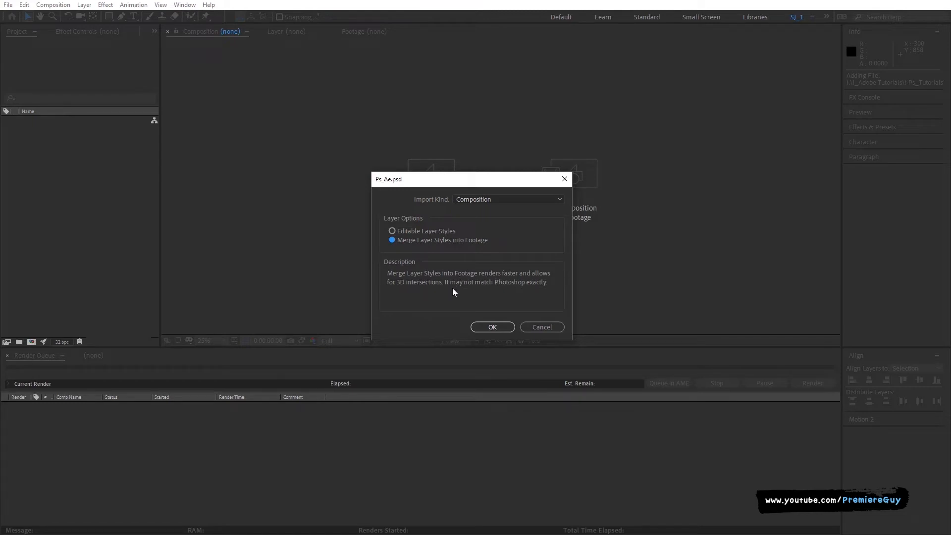
pyautogui.click(480, 326)
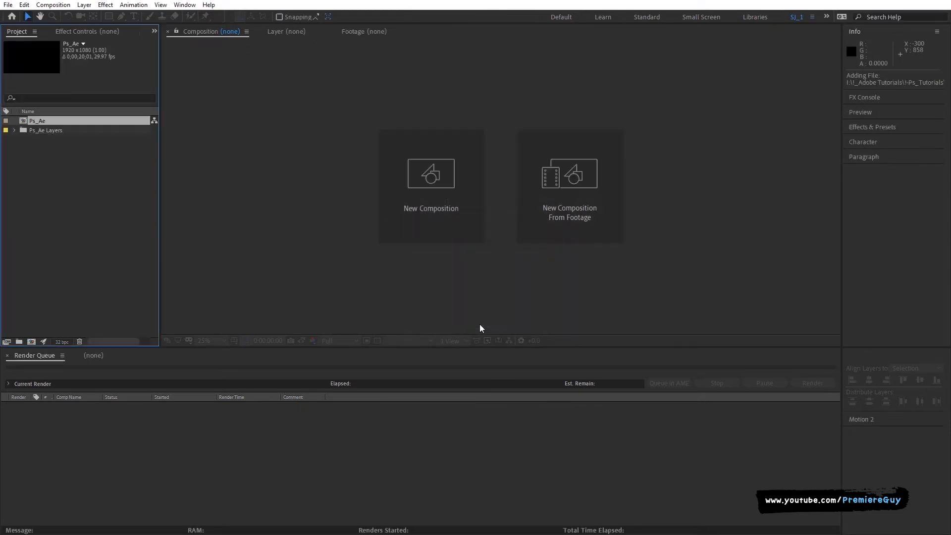
# Step: Expand the Ps_Ae Layers folder, open the Ps_Ae composition and make all eight of its layers 3D
pyautogui.click(14, 130)
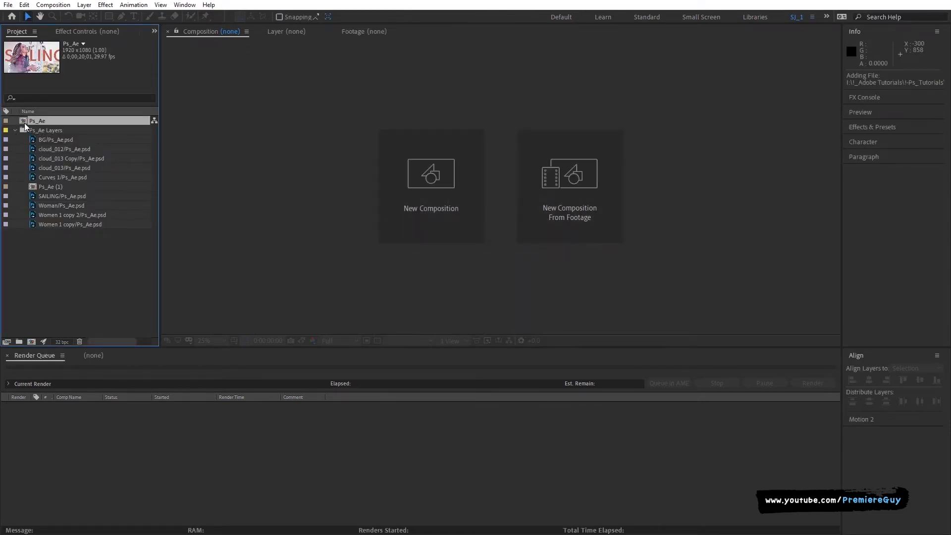
pyautogui.doubleClick(24, 122)
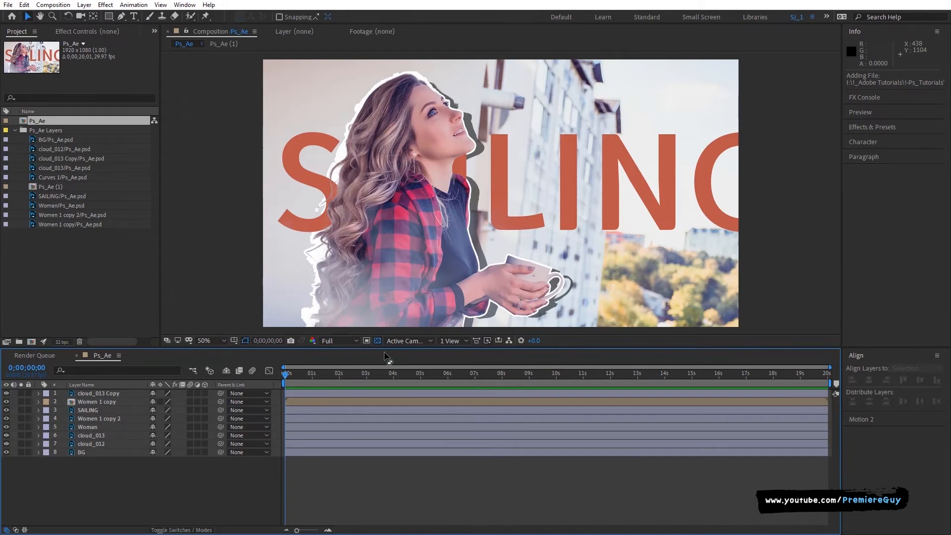
pyautogui.click(91, 393)
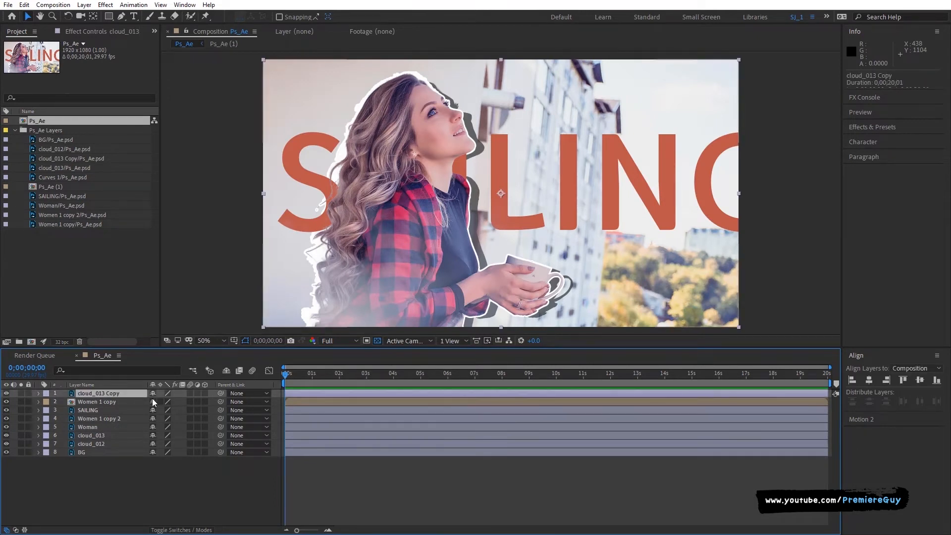
pyautogui.moveTo(204, 393); pyautogui.dragTo(205, 452)
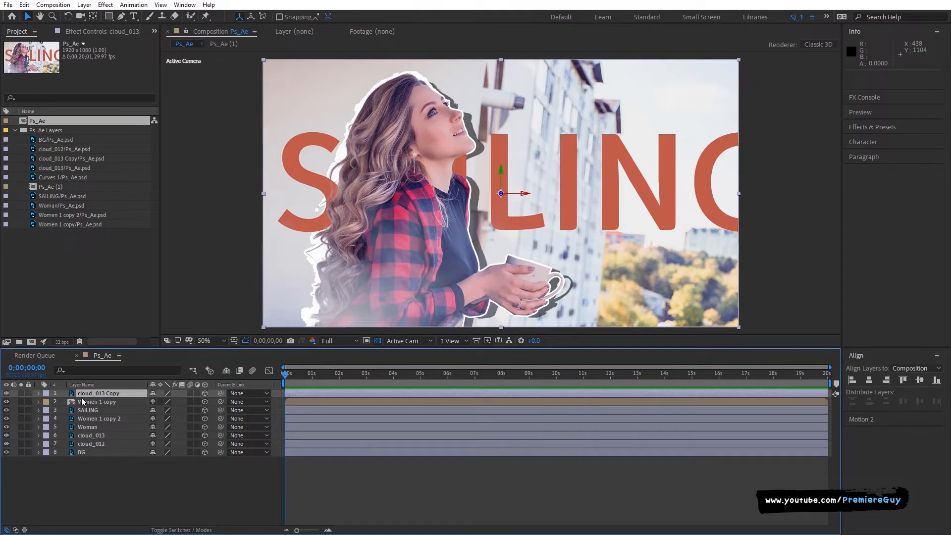
# Step: Hide the Women 1 copy layer and push cloud_013 Copy back in depth to Z about 272
pyautogui.click(6, 402)
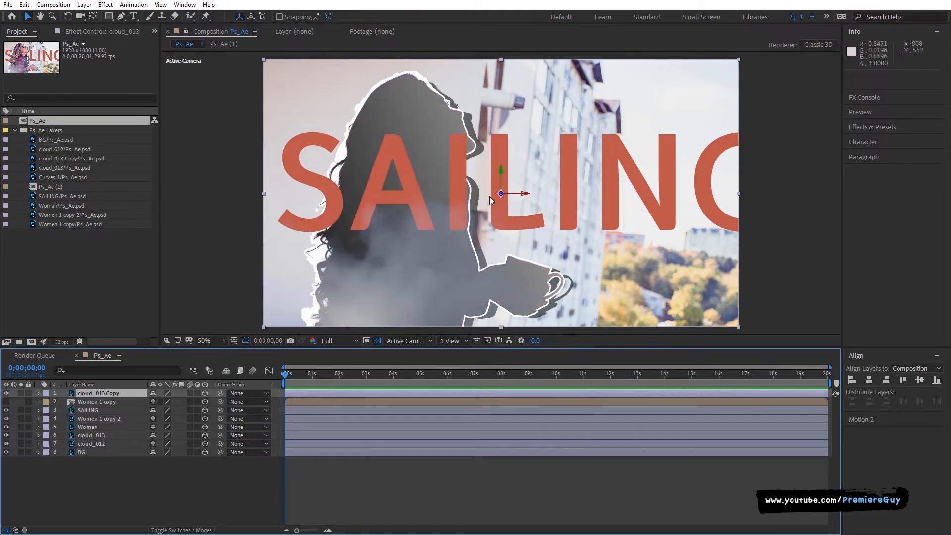
pyautogui.moveTo(500, 194); pyautogui.dragTo(471, 234)
# Step: Clear the project by deleting the merged-styles Ps_Ae composition and its Ps_Ae Layers folder
pyautogui.moveTo(47, 239); pyautogui.dragTo(50, 119)
pyautogui.press('Delete')
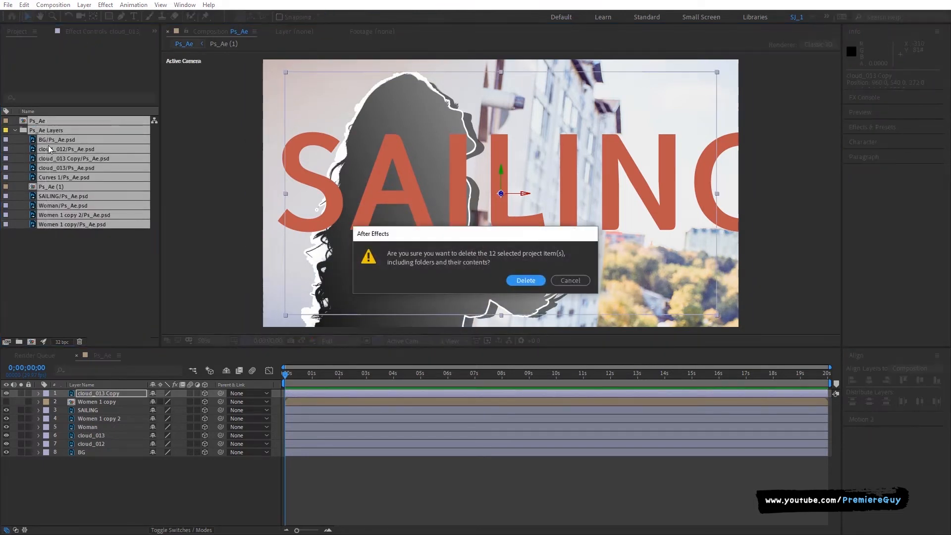
pyautogui.click(526, 280)
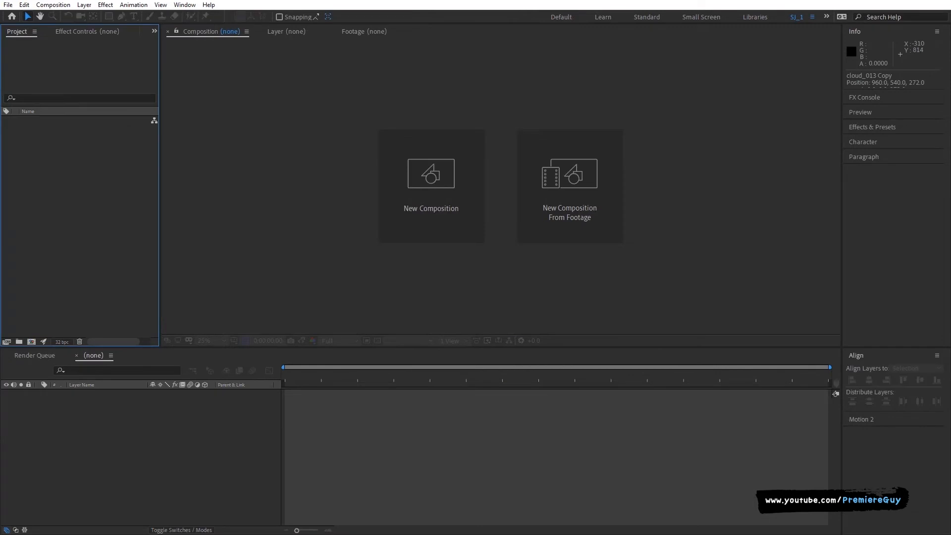
# Step: Import Ps_Ae.psd as Composition - Retain Layer Sizes with Editable Layer Styles
pyautogui.moveTo(0, 210); pyautogui.dragTo(75, 217)
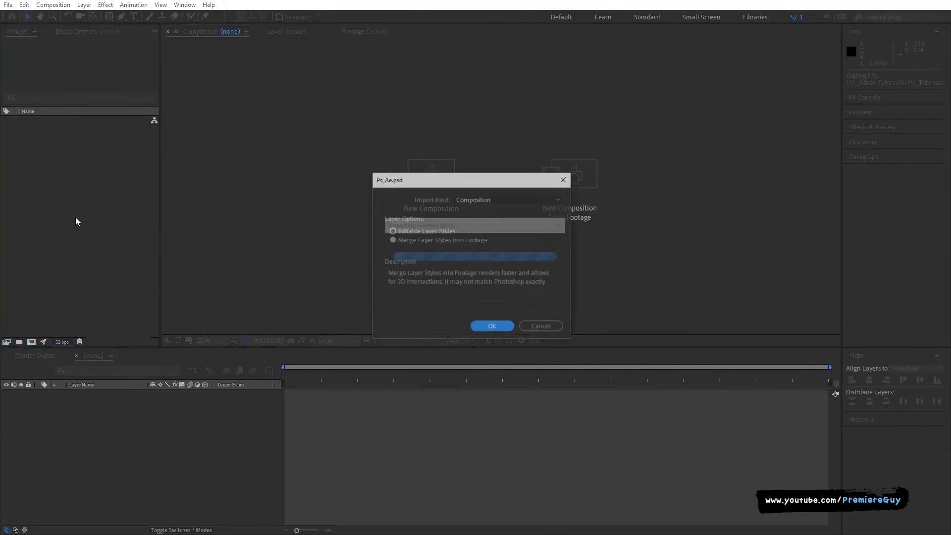
pyautogui.click(463, 200)
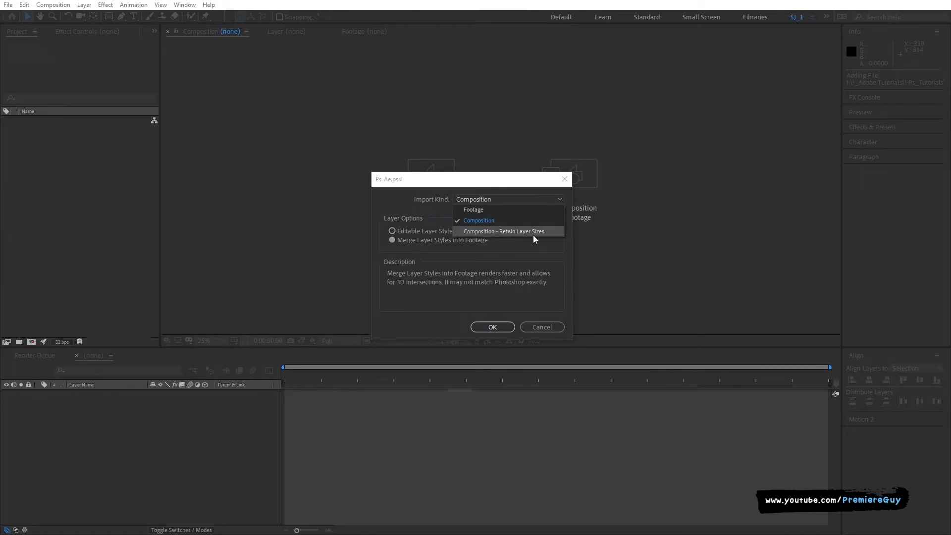
pyautogui.click(484, 231)
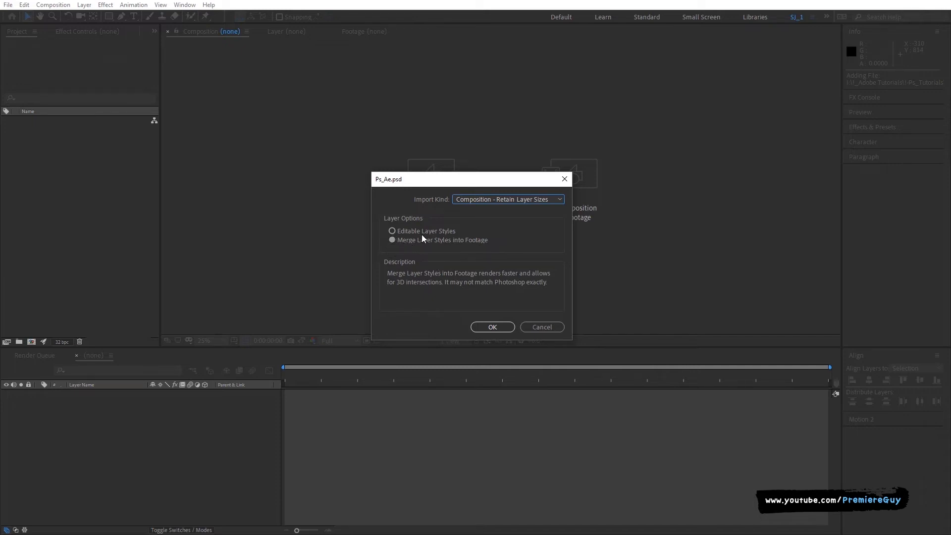
pyautogui.click(391, 231)
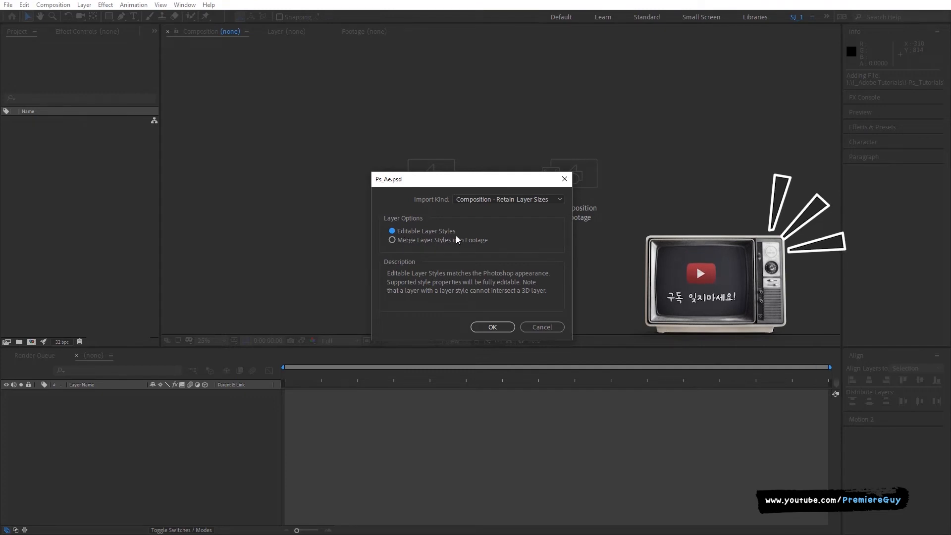
pyautogui.click(477, 327)
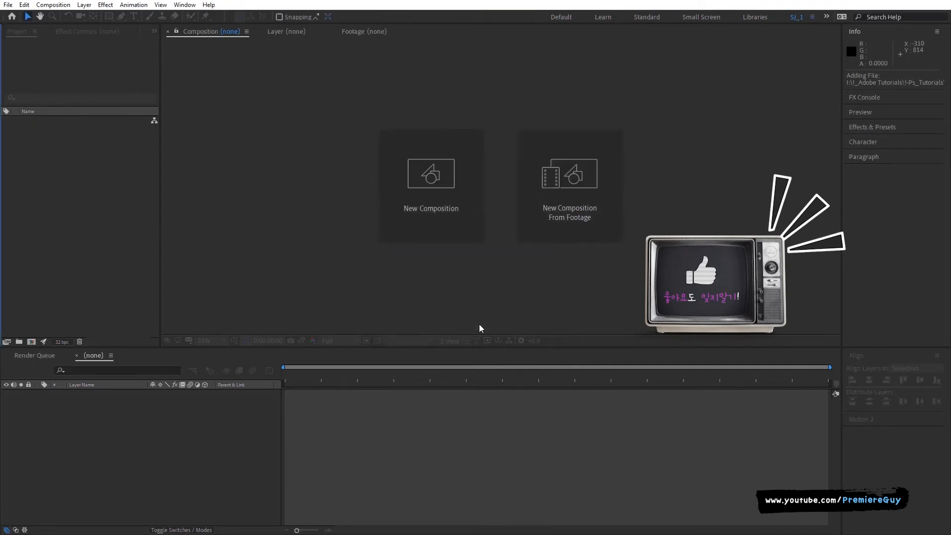
# Step: Open the Ps_Ae composition and examine the Drop Shadow settings in the layer styles of Women 1 copy 2
pyautogui.doubleClick(23, 122)
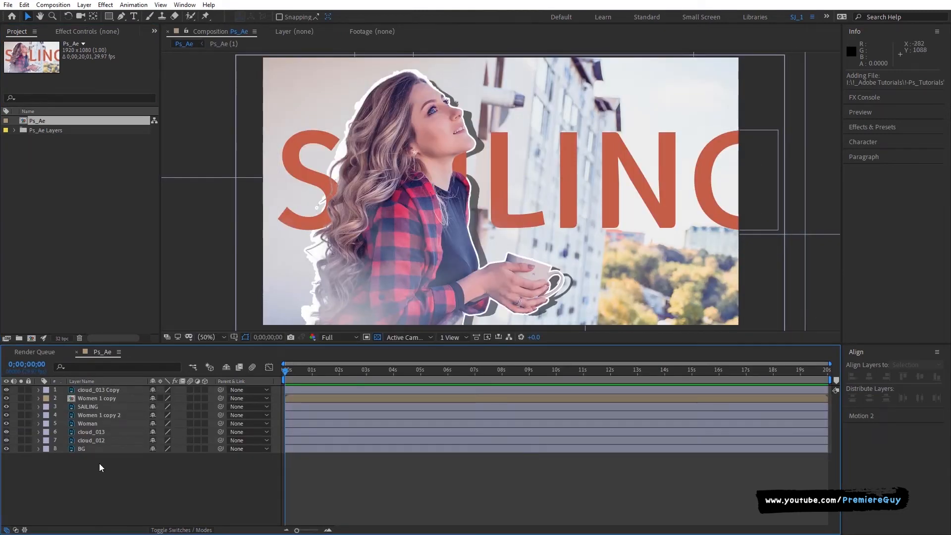
pyautogui.click(91, 416)
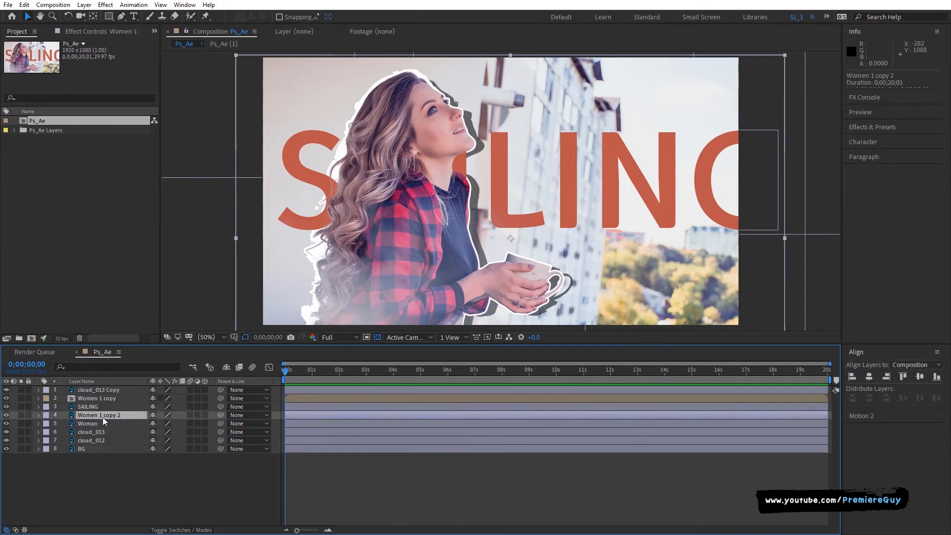
pyautogui.click(39, 415)
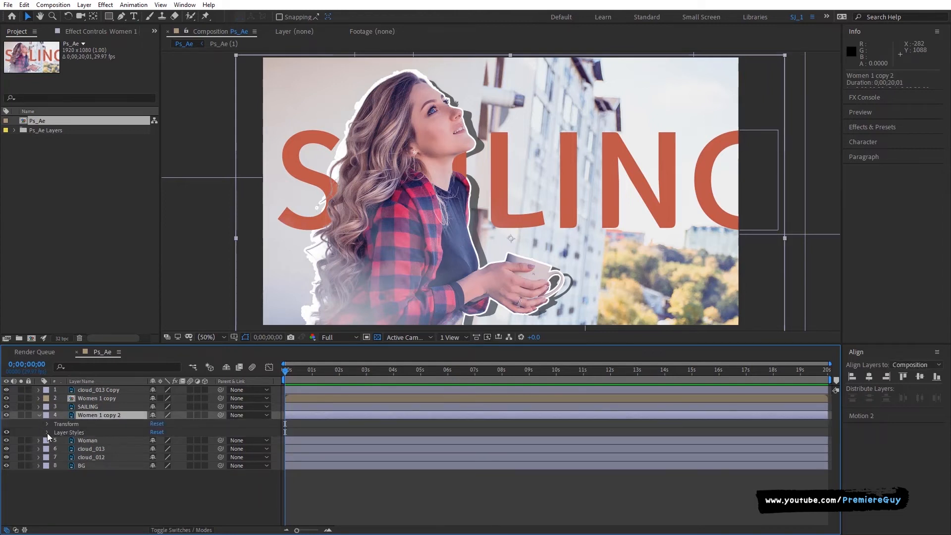
pyautogui.click(46, 432)
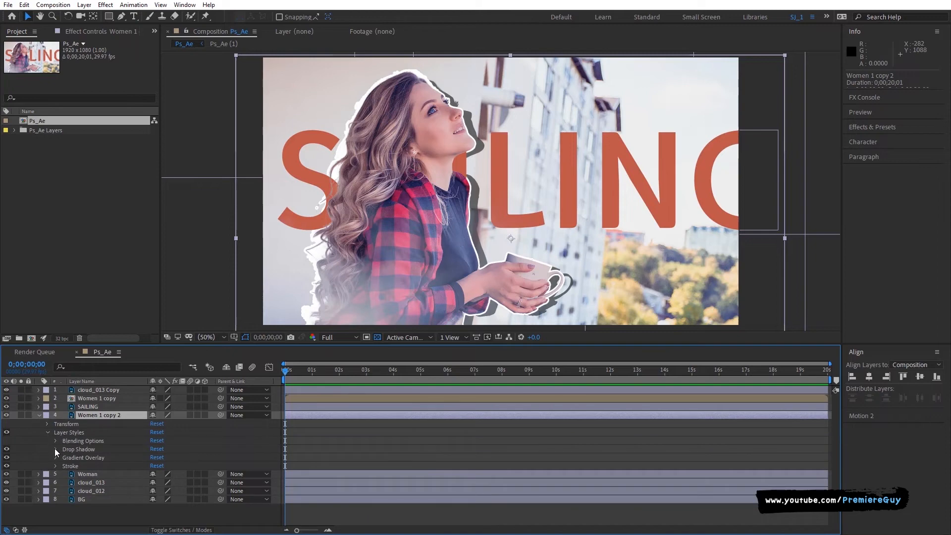
pyautogui.click(55, 449)
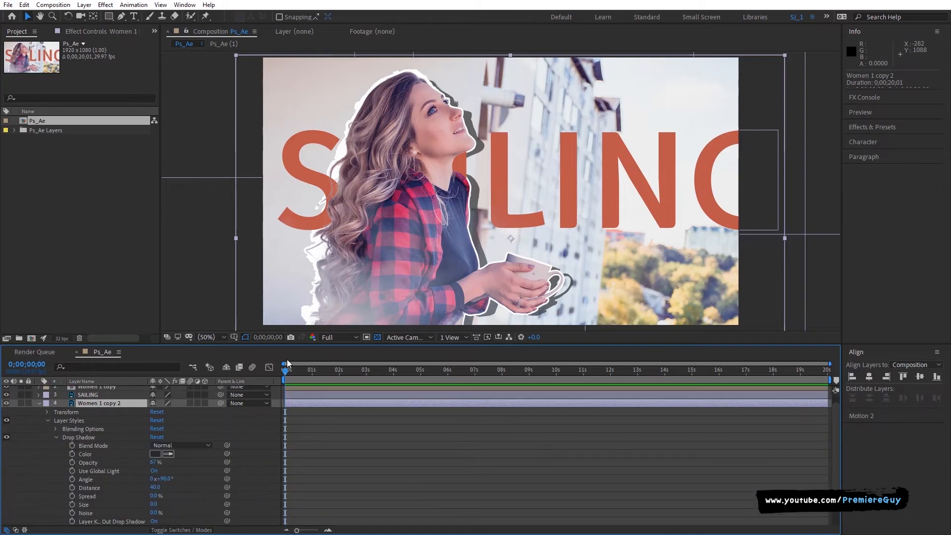
pyautogui.moveTo(291, 349); pyautogui.dragTo(290, 288)
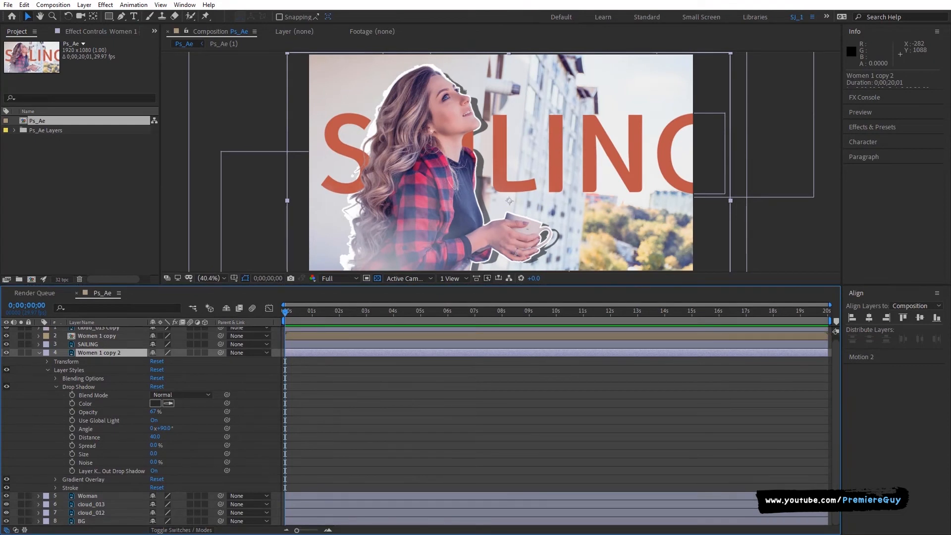
pyautogui.click(55, 387)
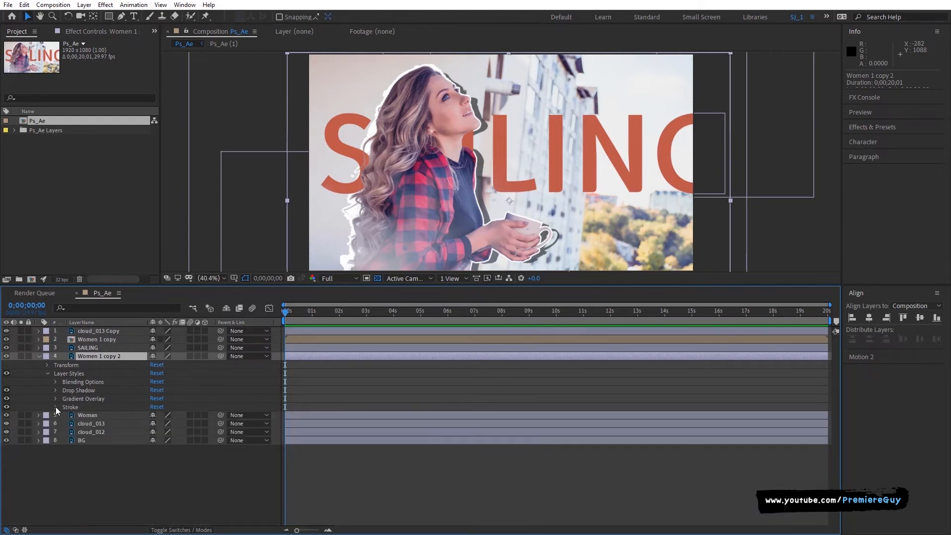
# Step: Increase the stroke size in the layer styles of Women 1 copy 2 to about 13.8 and reveal its Drop Shadow settings again
pyautogui.click(55, 407)
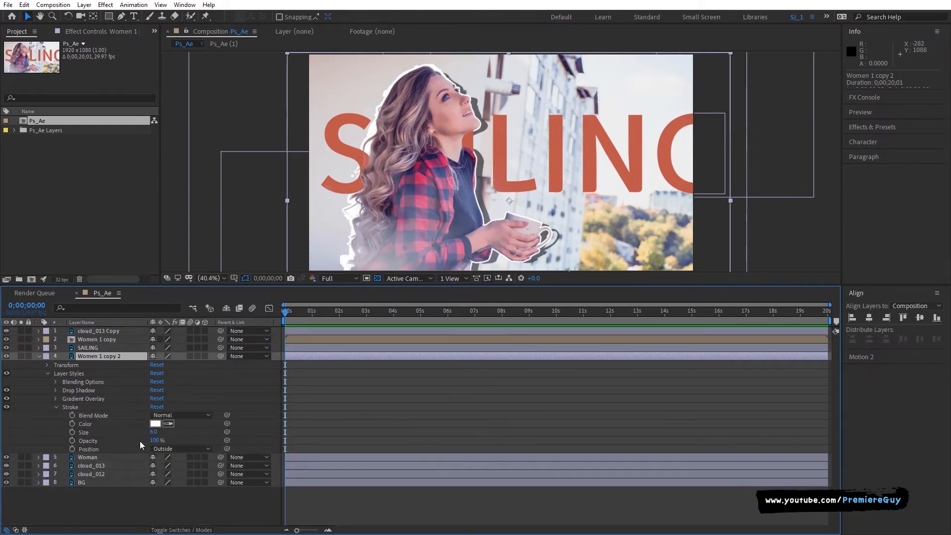
pyautogui.moveTo(153, 431); pyautogui.dragTo(189, 429)
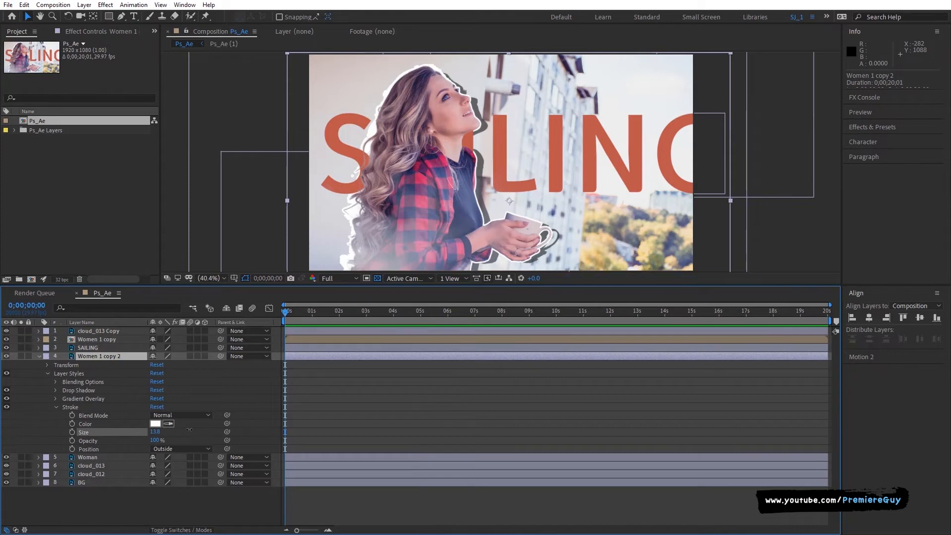
pyautogui.click(56, 407)
pyautogui.click(55, 391)
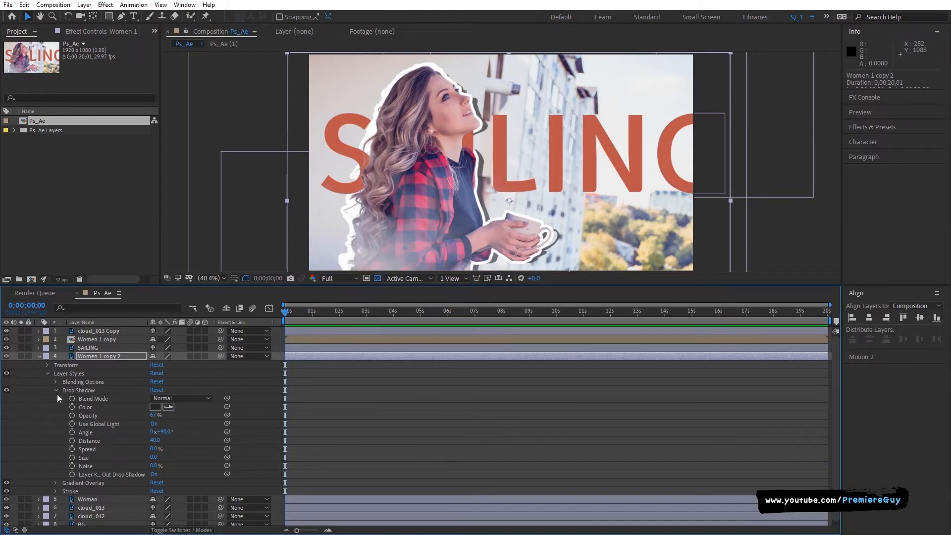
# Step: Delete the Women 1 copy 2 and Woman layers from the Ps_Ae composition
pyautogui.click(69, 355)
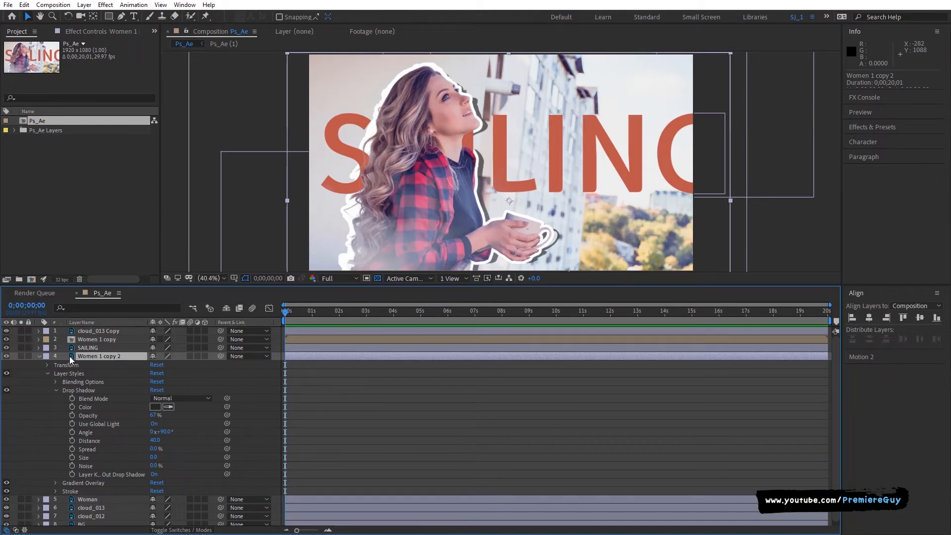
pyautogui.press('Delete')
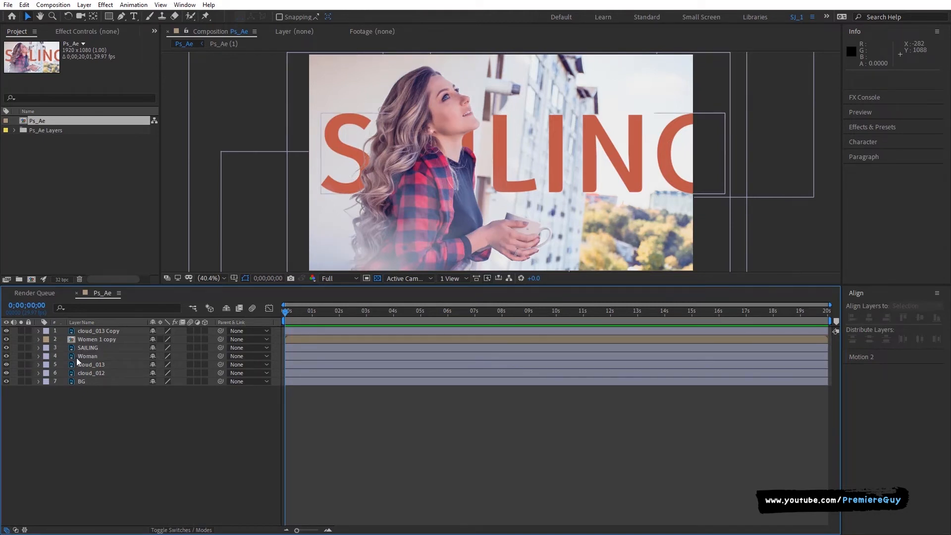
pyautogui.click(77, 355)
pyautogui.press('Delete')
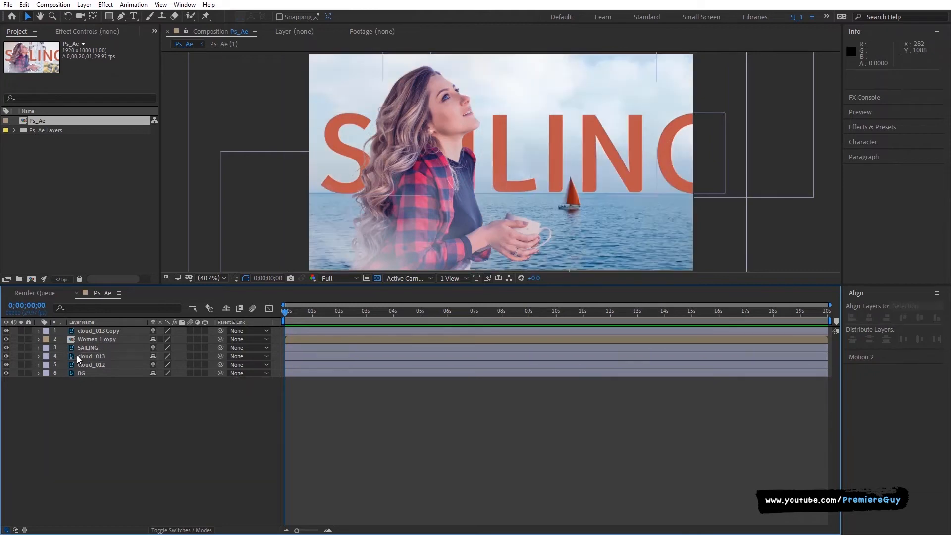
# Step: Examine how far the bounds of all six layers extend beyond the composition frame at 25% magnification
pyautogui.moveTo(186, 286); pyautogui.dragTo(182, 373)
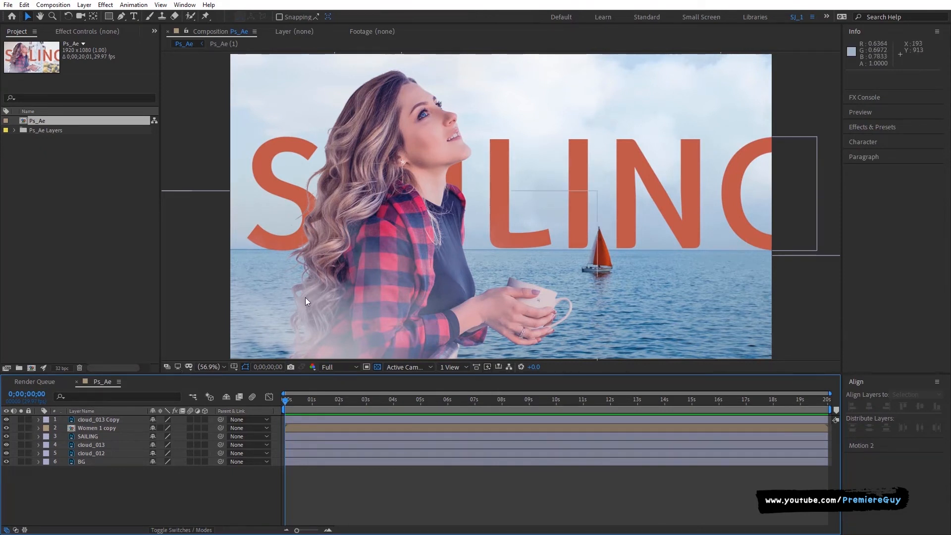
pyautogui.press(',')
pyautogui.press(',')
pyautogui.press(',')
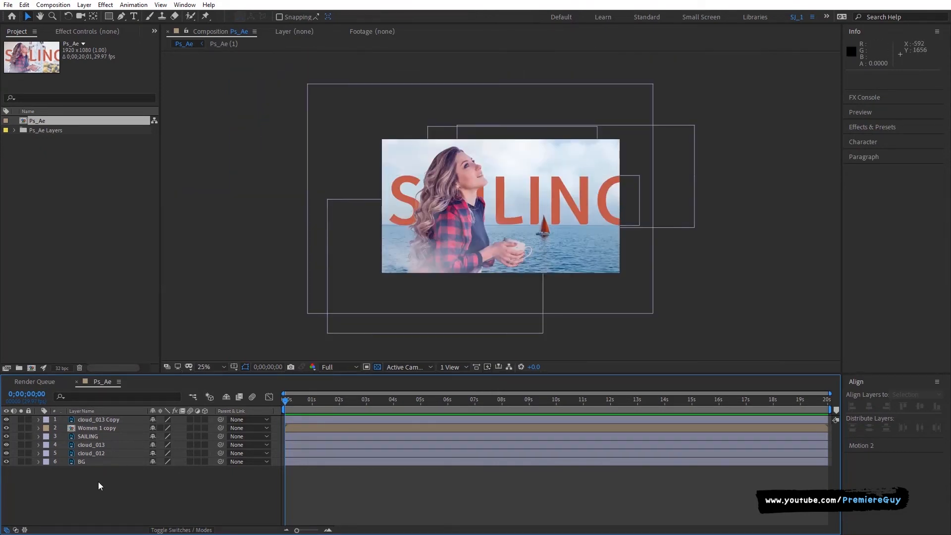
pyautogui.moveTo(98, 482); pyautogui.dragTo(96, 412)
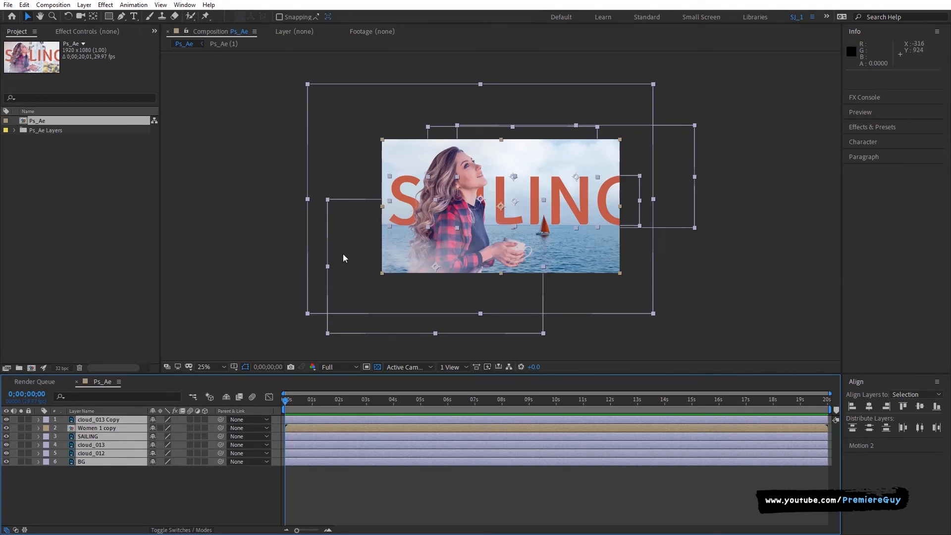
pyautogui.click(686, 252)
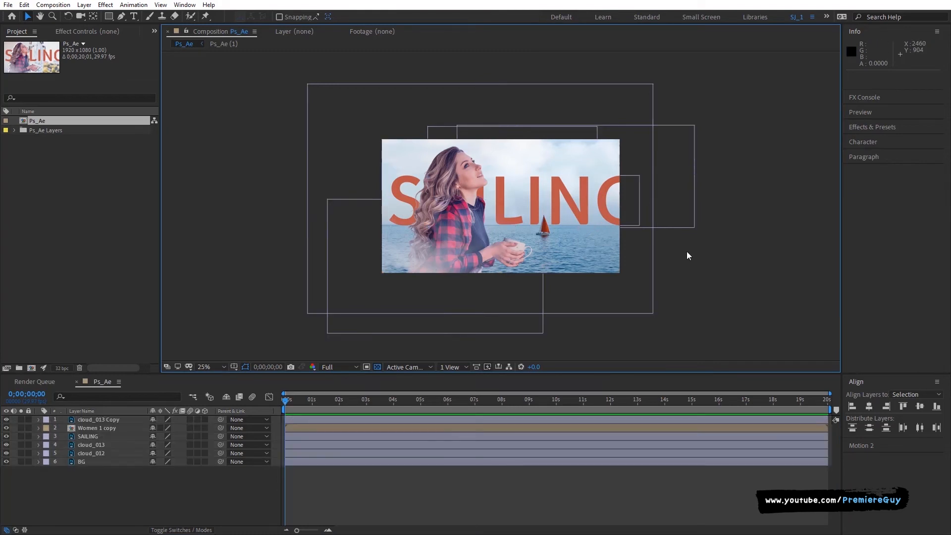
# Step: Solo the SAILING layer and move it to the right to about position 1477.5, 495
pyautogui.click(605, 215)
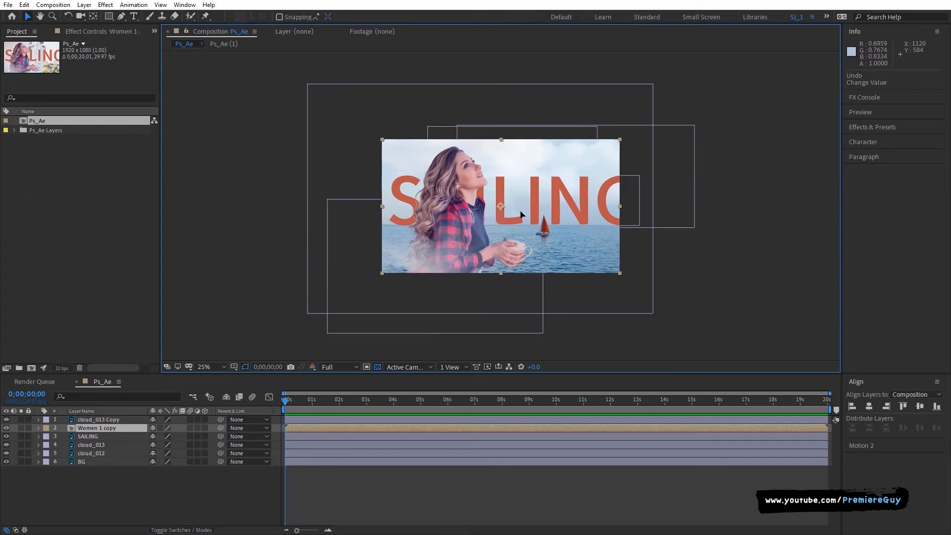
pyautogui.click(21, 436)
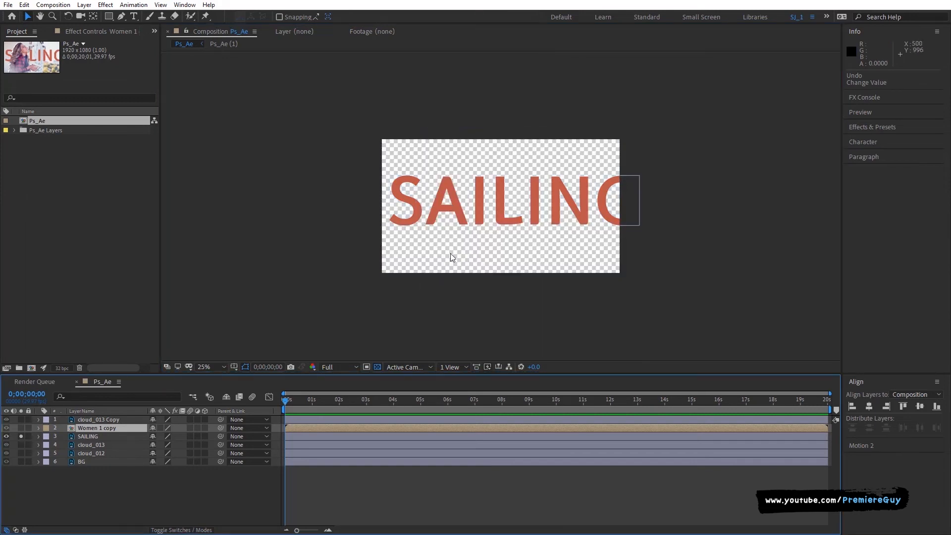
pyautogui.moveTo(556, 216); pyautogui.dragTo(608, 209)
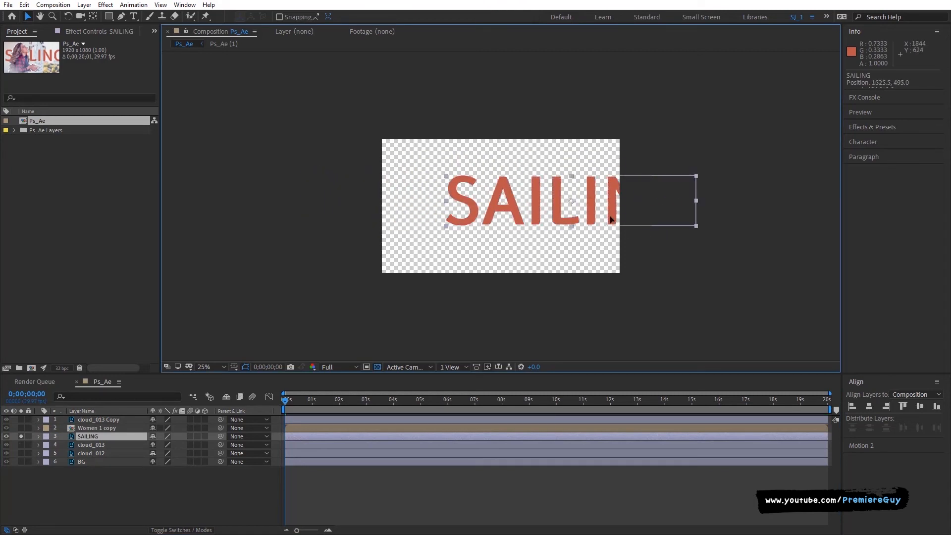
# Step: Select the SAILING layer and open its source file with Edit Original
pyautogui.click(190, 428)
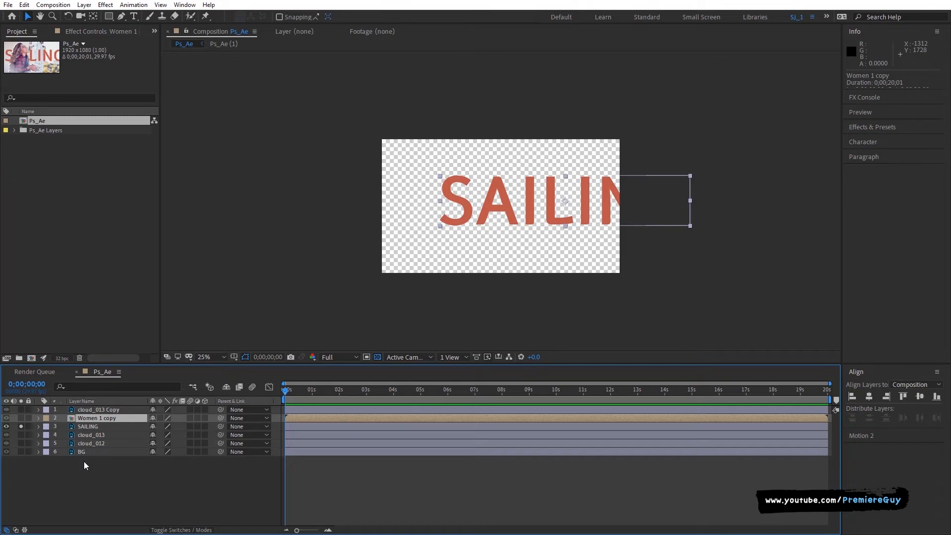
pyautogui.click(76, 426)
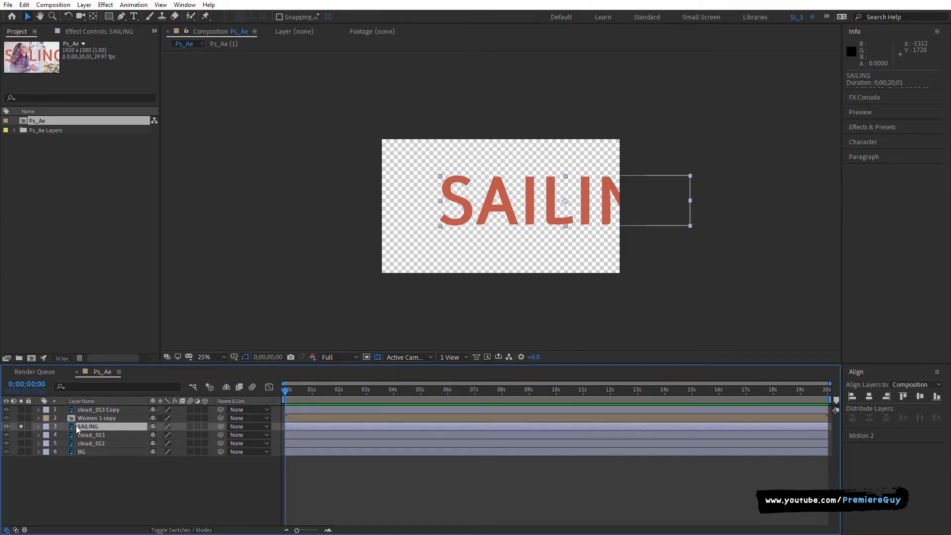
pyautogui.click(23, 6)
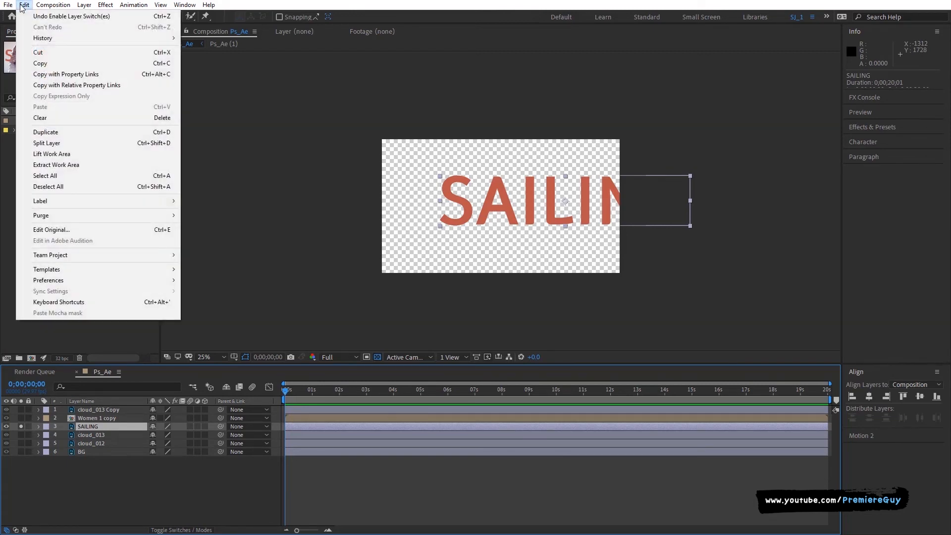
pyautogui.click(40, 229)
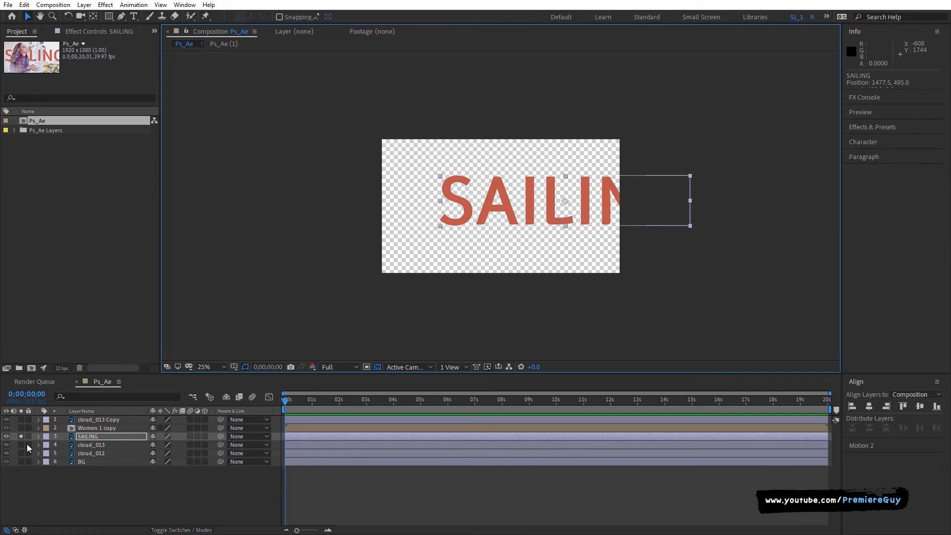
# Step: Turn off solo for the SAILING layer and hide the layer outlines in the composition view
pyautogui.click(21, 436)
pyautogui.moveTo(90, 481); pyautogui.dragTo(89, 412)
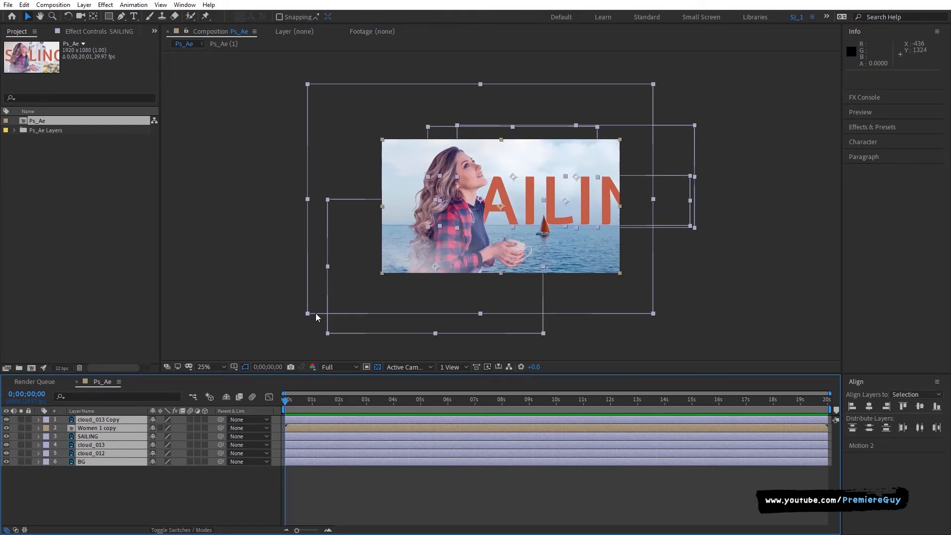
pyautogui.click(269, 317)
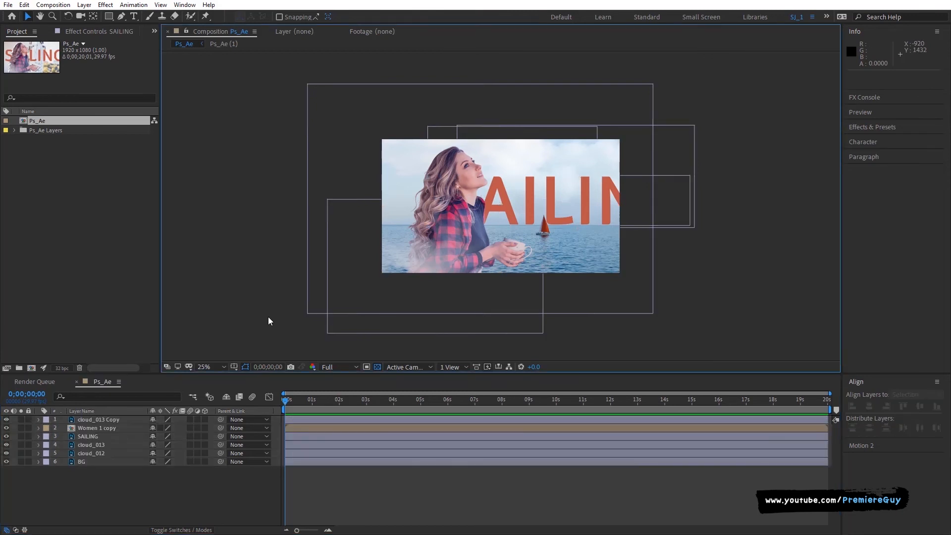
pyautogui.hotkey('ctrl', 'shift', 'h')
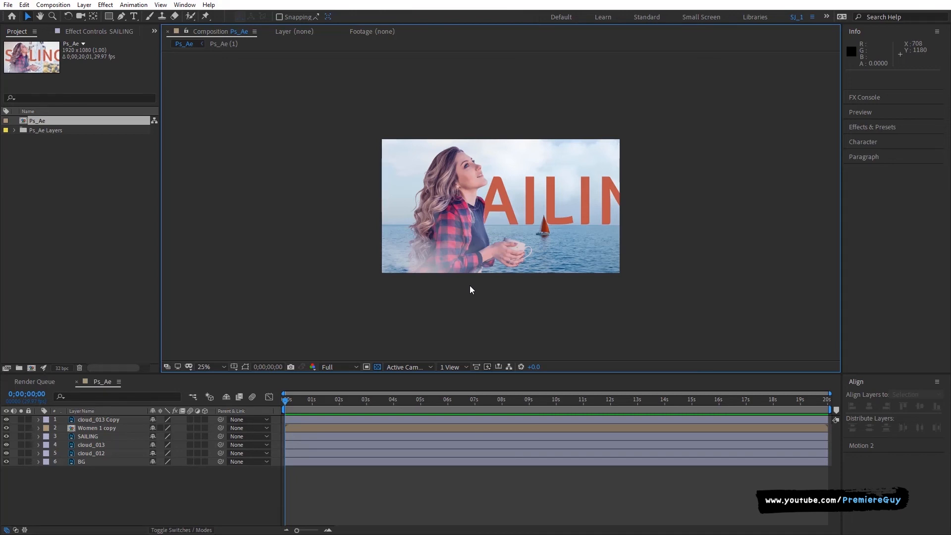
pyautogui.hotkey('ctrl', 'shift', 'h')
pyautogui.hotkey('ctrl', 'shift', 'h')
# Step: Select all six layers and show only their Position, Scale, Opacity and Rotation properties in turn
pyautogui.click(96, 473)
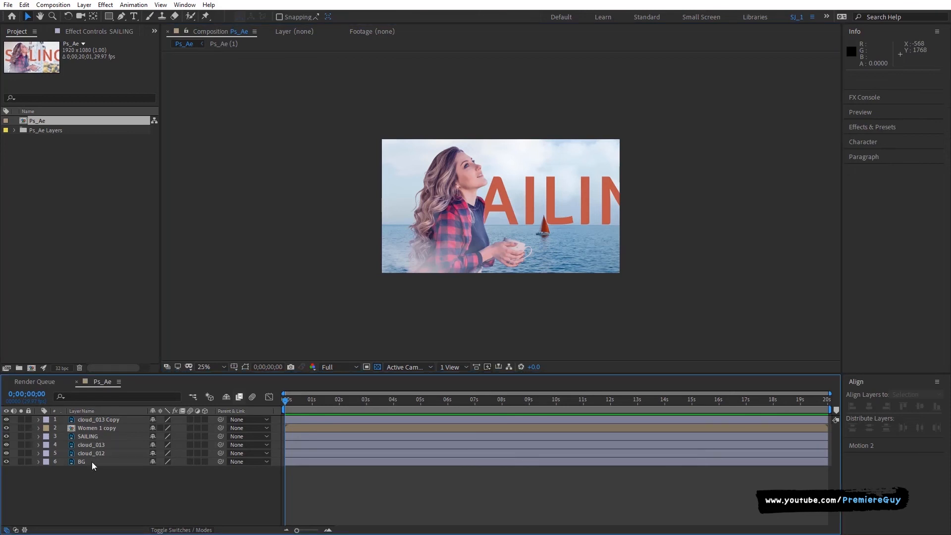
pyautogui.moveTo(89, 474); pyautogui.dragTo(86, 421)
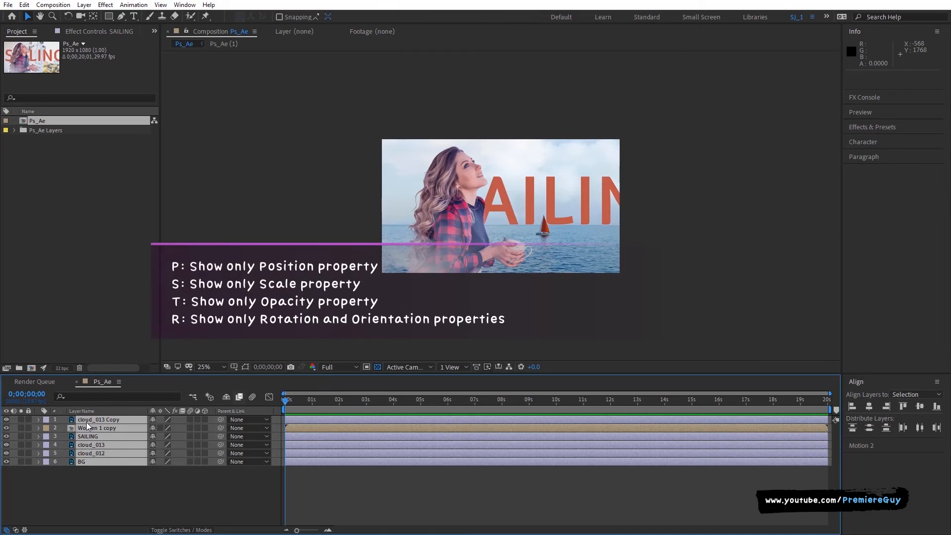
pyautogui.press('p')
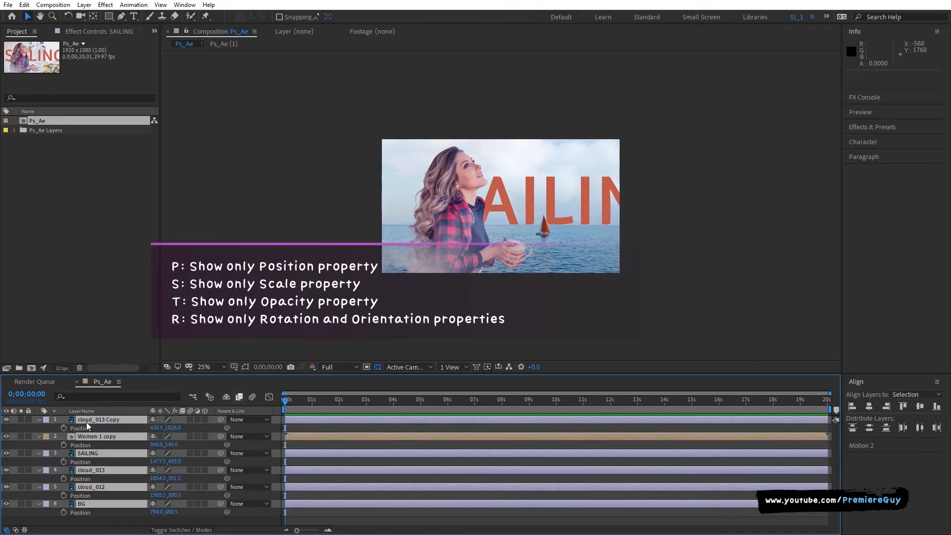
pyautogui.press('s')
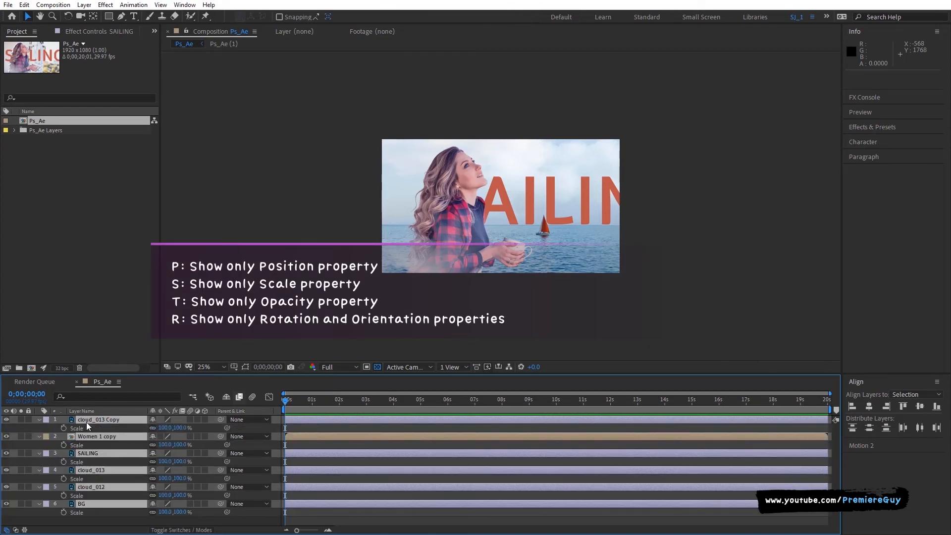
pyautogui.press('t')
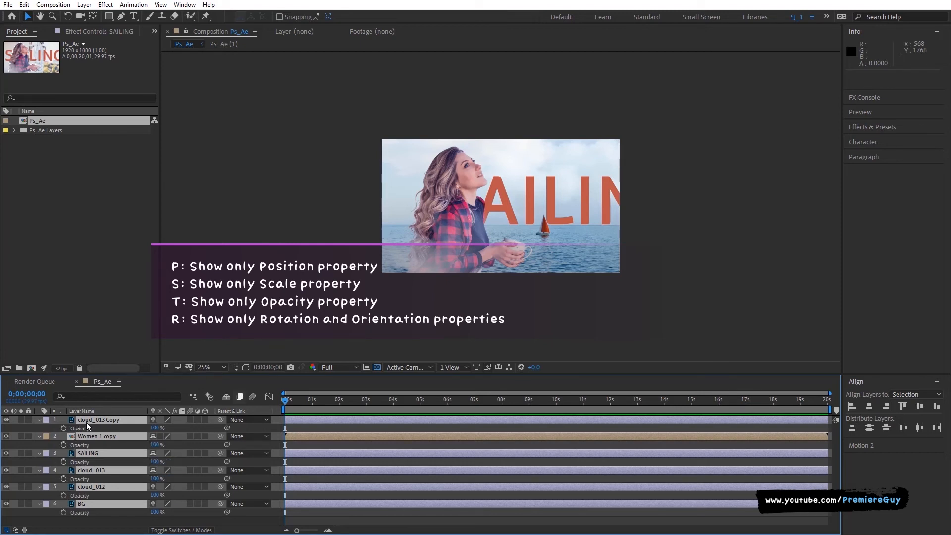
pyautogui.press('r')
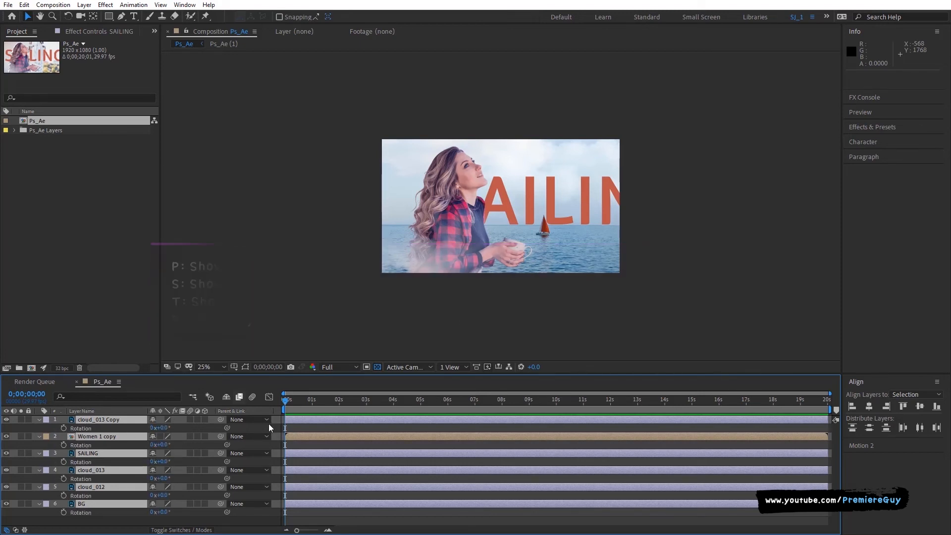
# Step: Enlarge the timeline area, select all six layers and make every one of them a 3D layer
pyautogui.moveTo(360, 374); pyautogui.dragTo(356, 291)
pyautogui.click(166, 449)
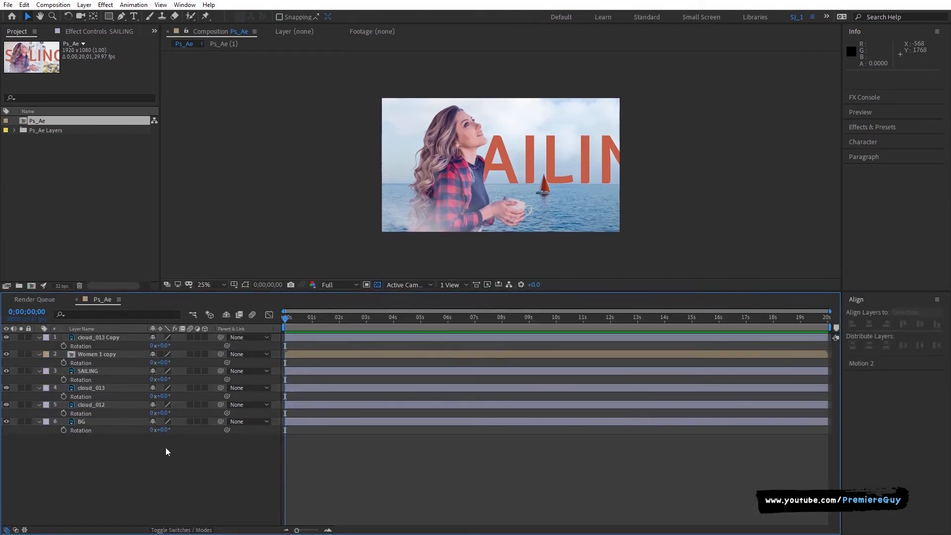
pyautogui.hotkey('ctrl', 'a')
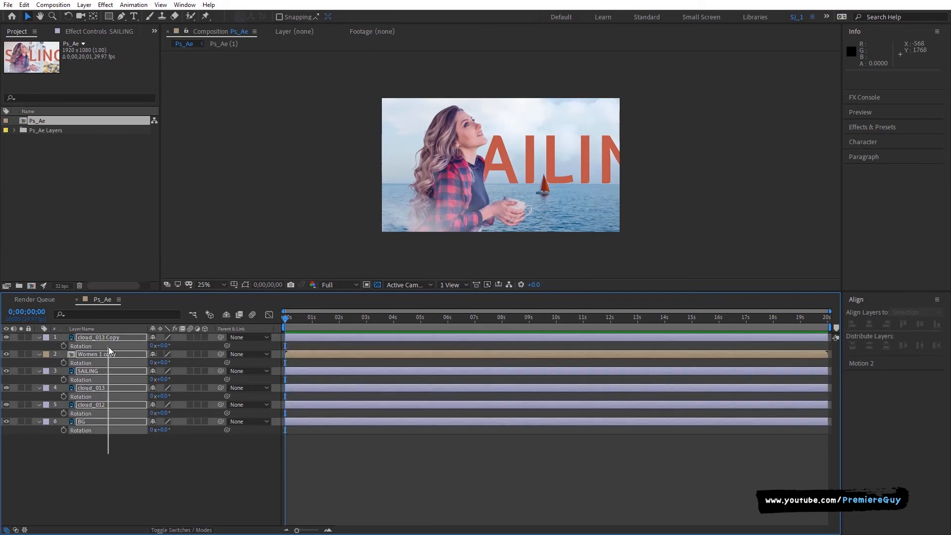
pyautogui.click(204, 338)
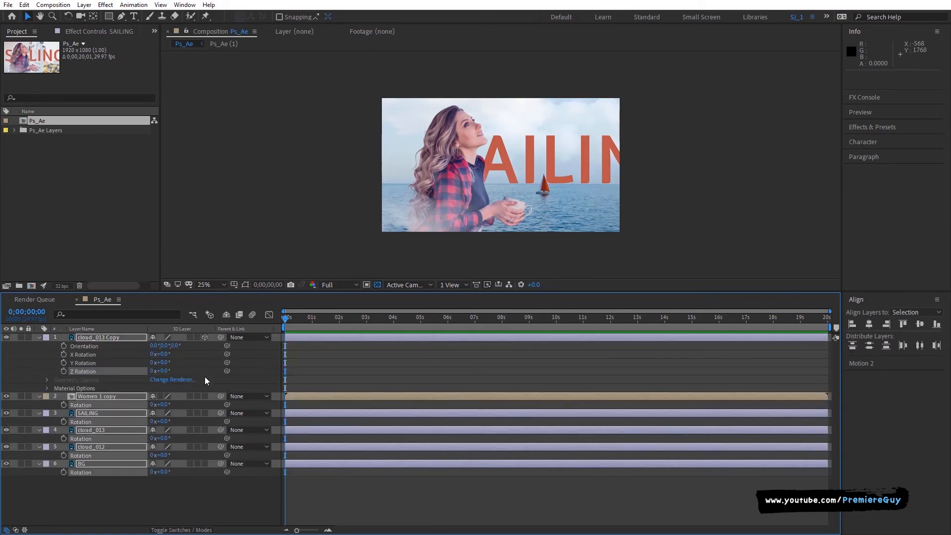
pyautogui.scroll(-1, 245, 493)
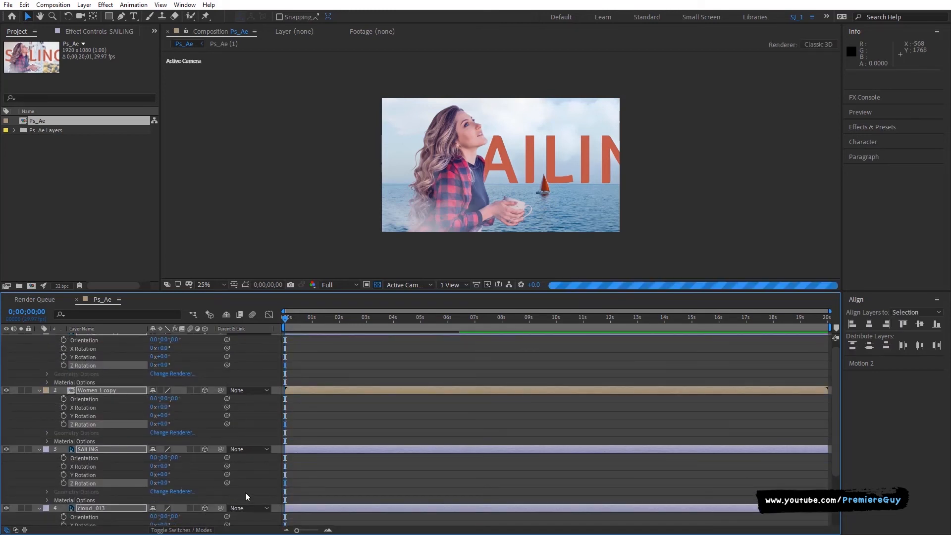
pyautogui.scroll(-3, 311, 483)
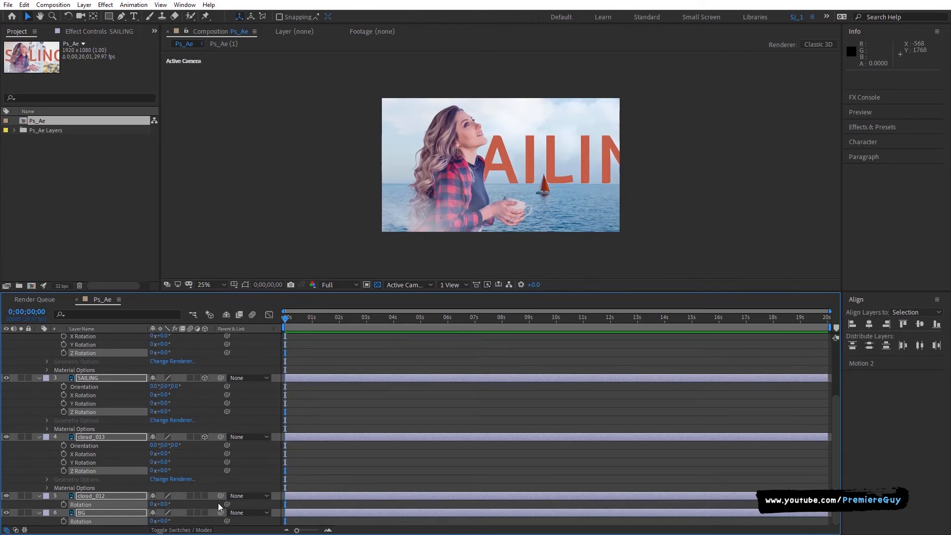
pyautogui.click(204, 496)
pyautogui.scroll(-3, 205, 505)
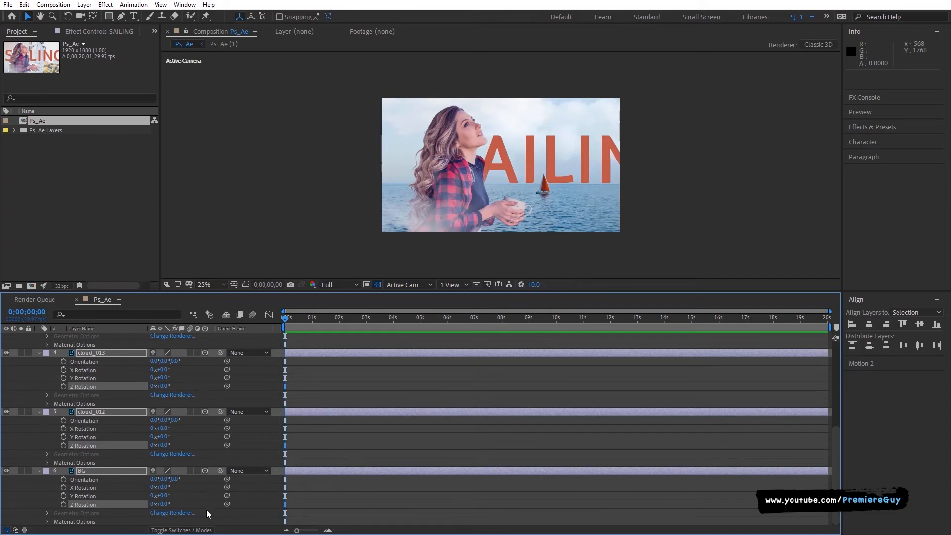
pyautogui.scroll(3, 325, 458)
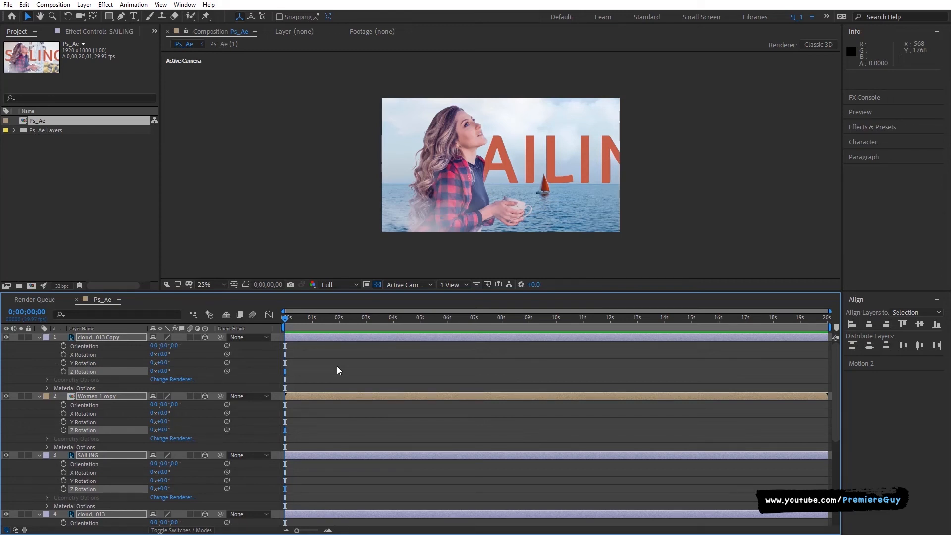
# Step: Show Position and Scale together for all six layers and start keyframing both properties at 0;00;00;00
pyautogui.press('p')
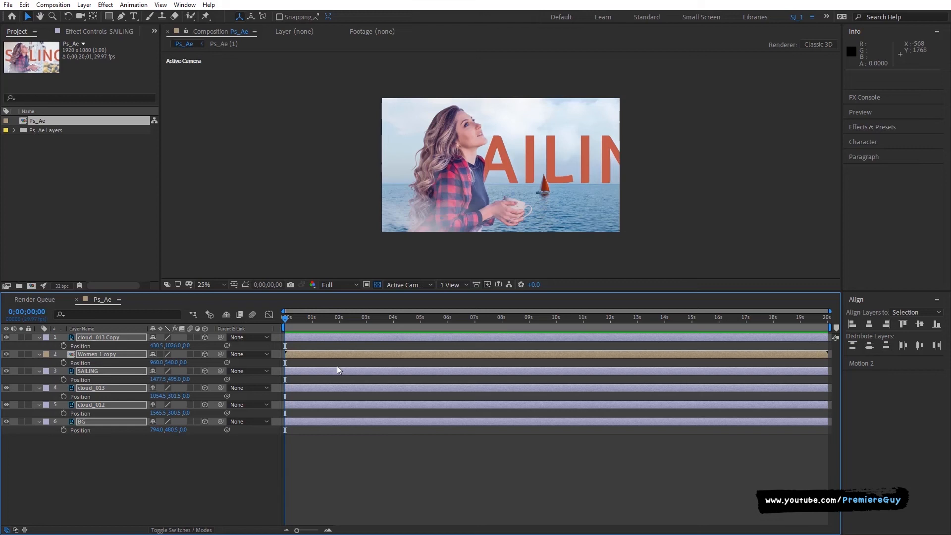
pyautogui.press('shift')
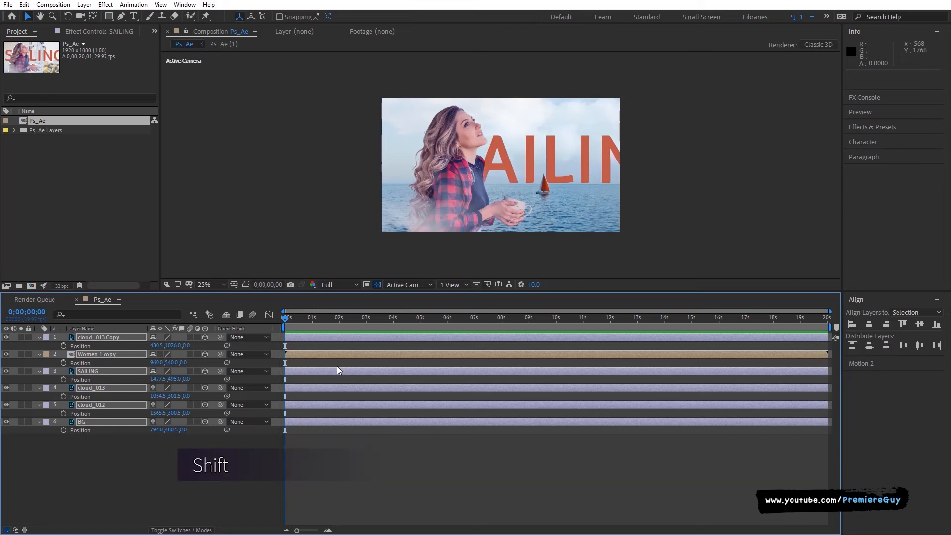
pyautogui.hotkey('shift', 's')
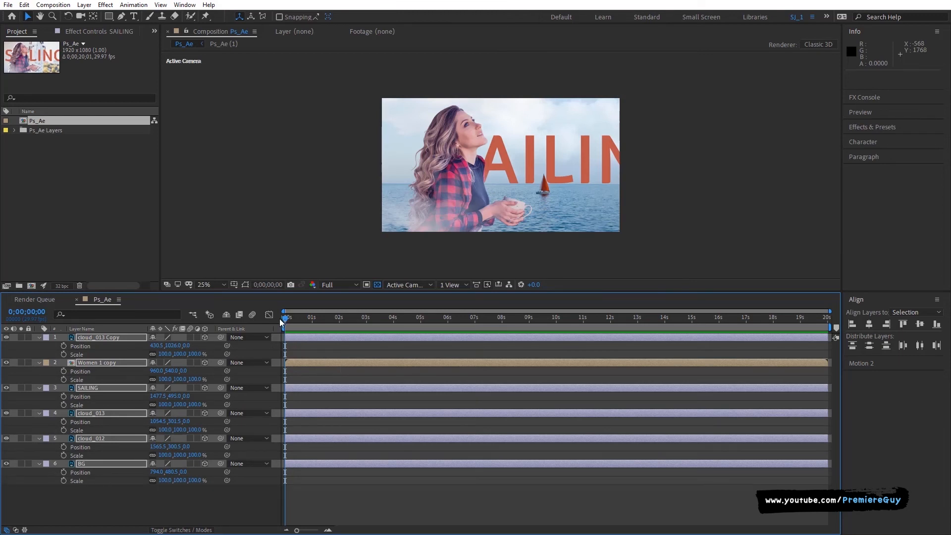
pyautogui.click(63, 345)
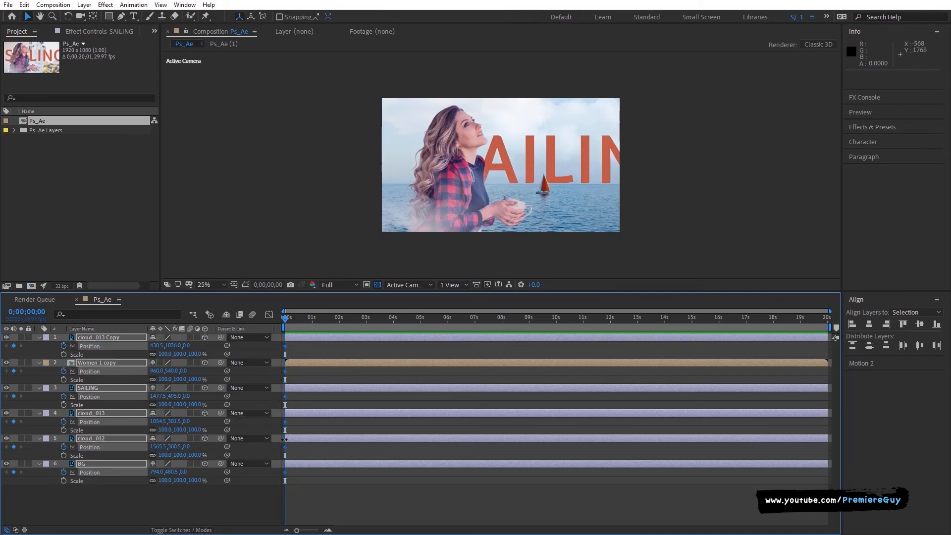
pyautogui.click(64, 355)
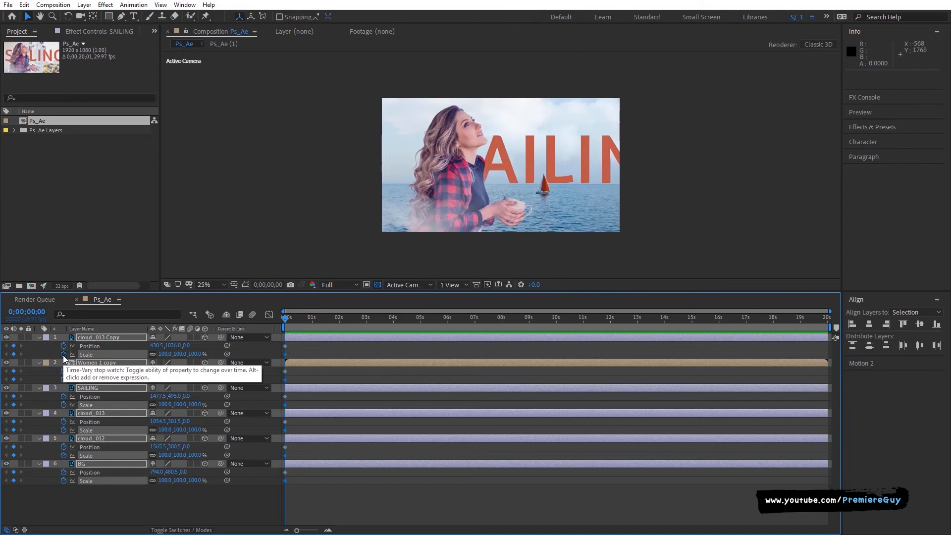
# Step: In Custom View 1, set the Z positions of BG to 467, cloud_012 to 254 and cloud_013 to 416
pyautogui.click(402, 285)
pyautogui.click(399, 376)
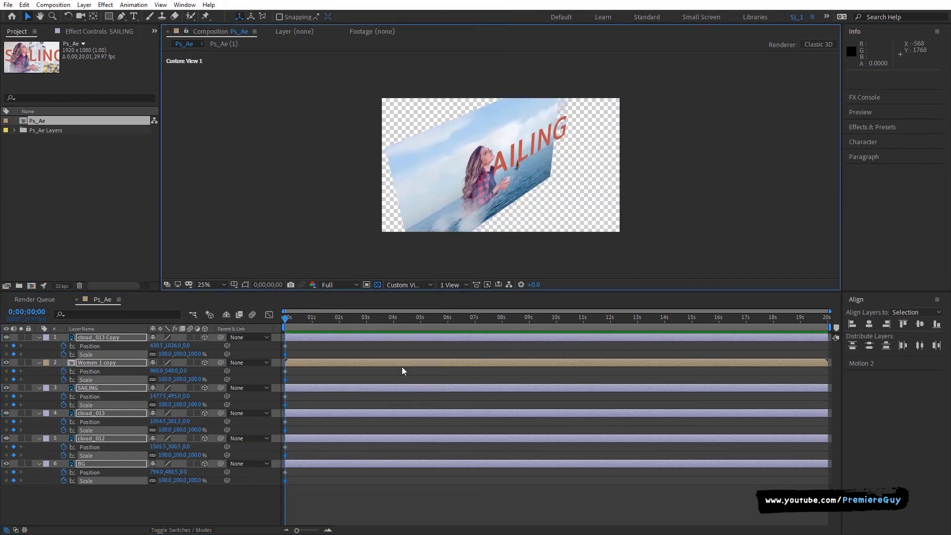
pyautogui.moveTo(398, 292)
pyautogui.mouseDown()
pyautogui.moveTo(398, 330)
pyautogui.moveTo(399, 309)
pyautogui.mouseUp()
pyautogui.click(103, 517)
pyautogui.click(92, 485)
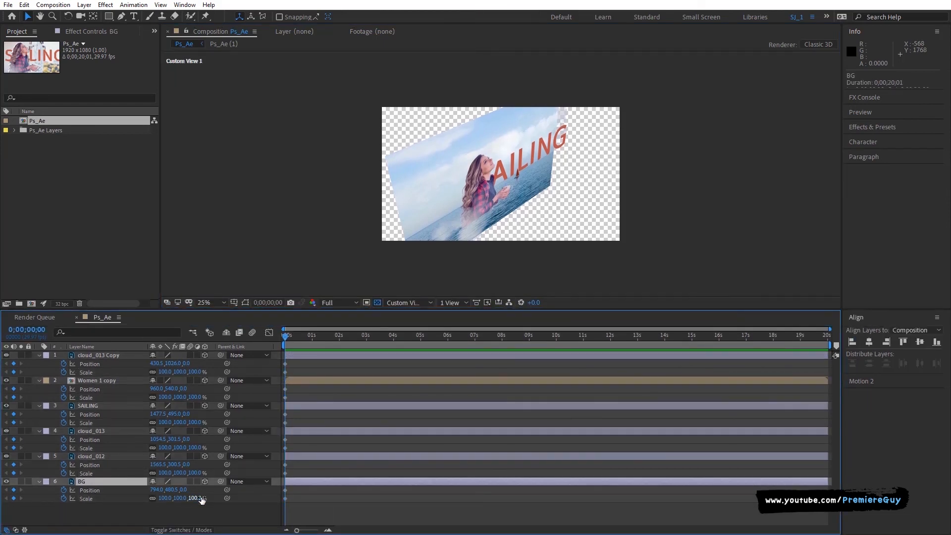
pyautogui.moveTo(184, 492); pyautogui.dragTo(267, 492)
pyautogui.moveTo(184, 465); pyautogui.dragTo(310, 466)
pyautogui.moveTo(186, 439); pyautogui.dragTo(397, 461)
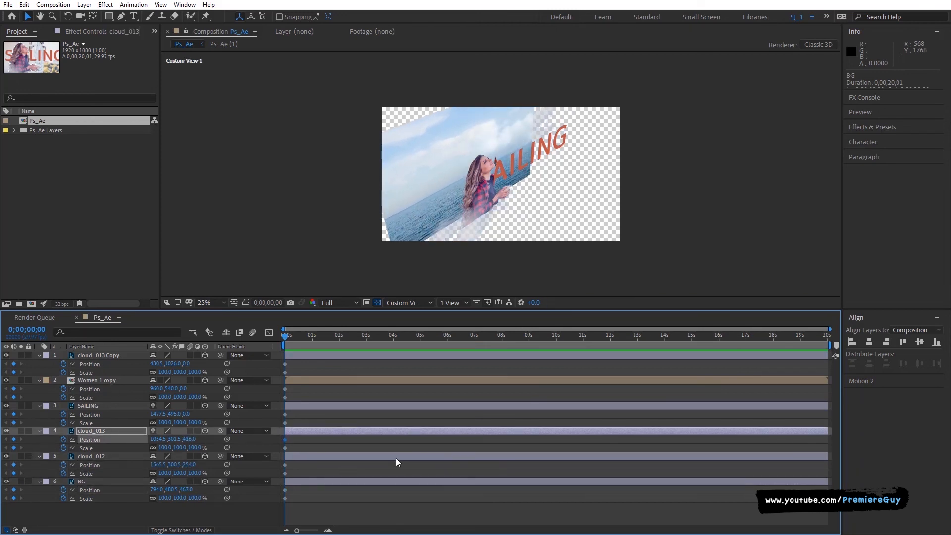
# Step: Set SAILING's X position to 1918.5, cloud_013 Copy's Z to -177 and Women 1 copy's X to 745, and return to the Active Camera view
pyautogui.moveTo(157, 413); pyautogui.dragTo(175, 417)
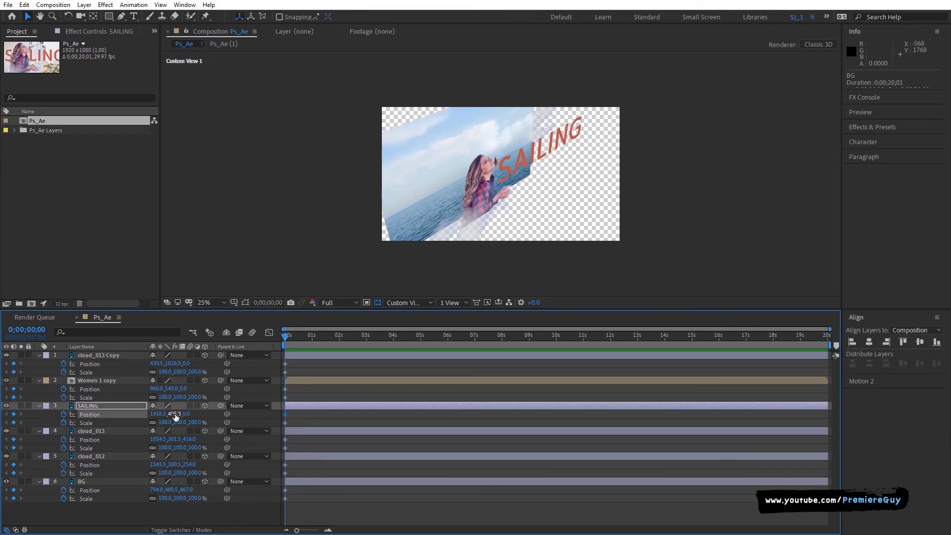
pyautogui.moveTo(185, 364); pyautogui.dragTo(97, 364)
pyautogui.moveTo(158, 388); pyautogui.dragTo(51, 389)
pyautogui.click(396, 303)
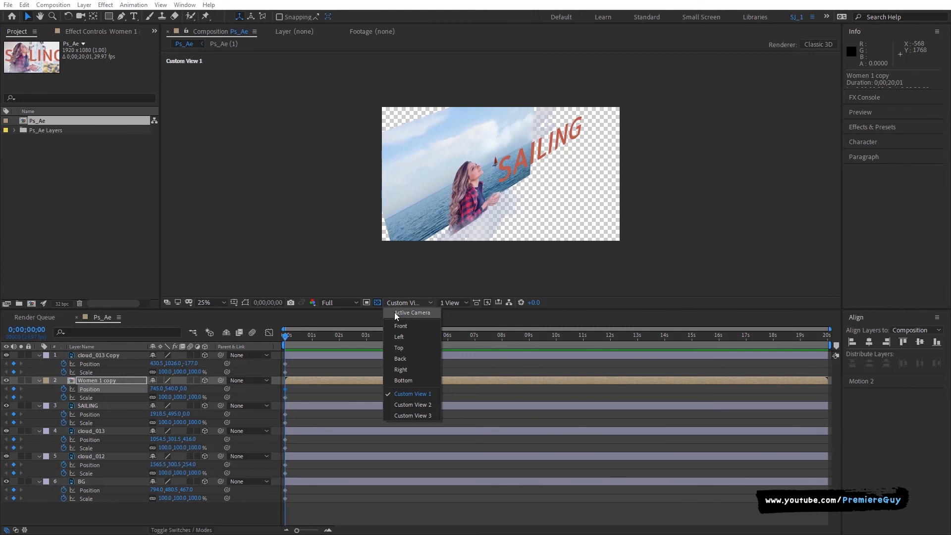
pyautogui.click(396, 317)
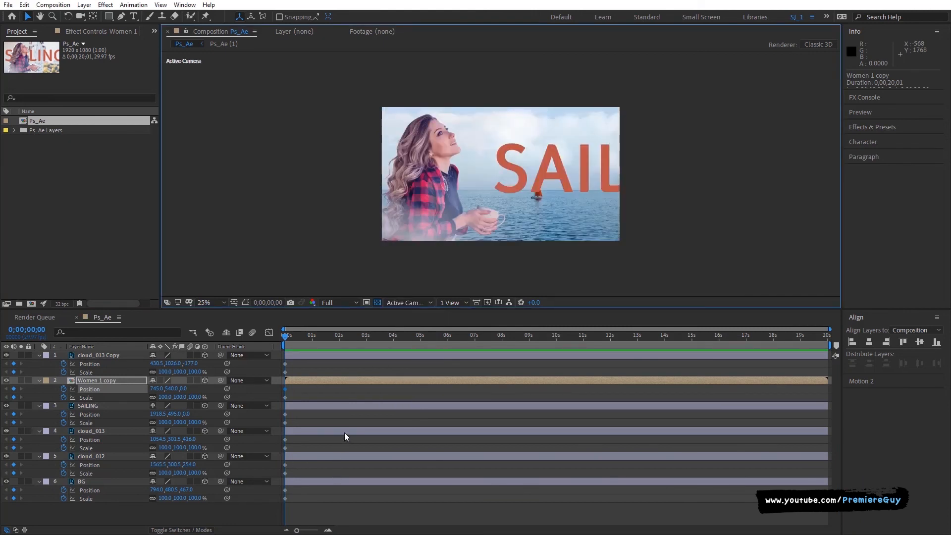
# Step: End the work area at 0;00;05;01 and trim the composition to it
pyautogui.moveTo(288, 339); pyautogui.dragTo(422, 350)
pyautogui.press('n')
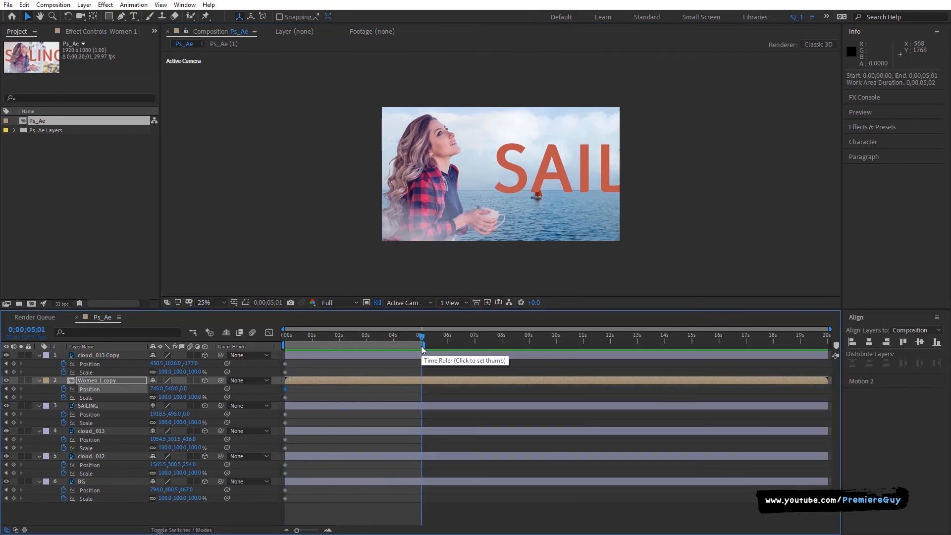
pyautogui.rightClick(391, 345)
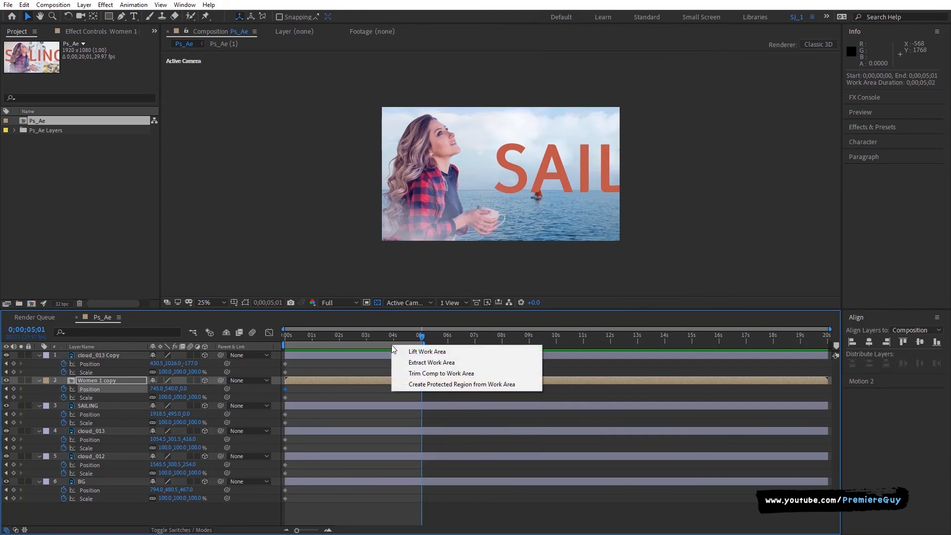
pyautogui.click(415, 377)
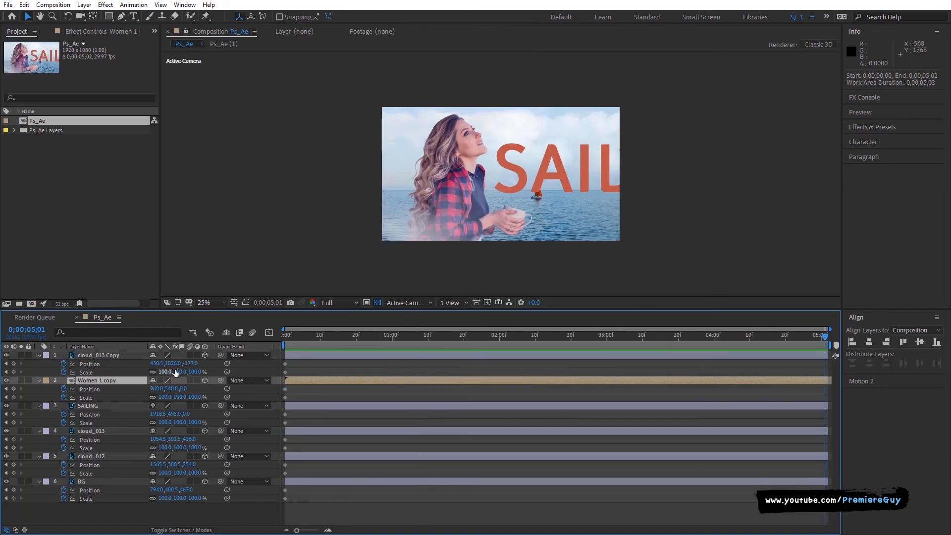
# Step: At 0;00;05;01, set the X position of cloud_013 Copy to 219.5, Women 1 copy to 1033 and SAILING to 197.5
pyautogui.moveTo(154, 364); pyautogui.dragTo(114, 364)
pyautogui.moveTo(154, 388); pyautogui.dragTo(191, 388)
pyautogui.moveTo(156, 414); pyautogui.dragTo(71, 414)
# Step: At 0;00;05;01, give cloud_013 scale 138% and X position 789.5, and cloud_012 scale 80% and X position 1469.5
pyautogui.moveTo(164, 448); pyautogui.dragTo(182, 447)
pyautogui.moveTo(156, 439); pyautogui.dragTo(25, 439)
pyautogui.moveTo(190, 473); pyautogui.dragTo(111, 464)
# Step: Resize the BG layer to about 101.6% and move it to about 1071.3, 504 so that it fills the frame
pyautogui.moveTo(193, 498); pyautogui.dragTo(179, 498)
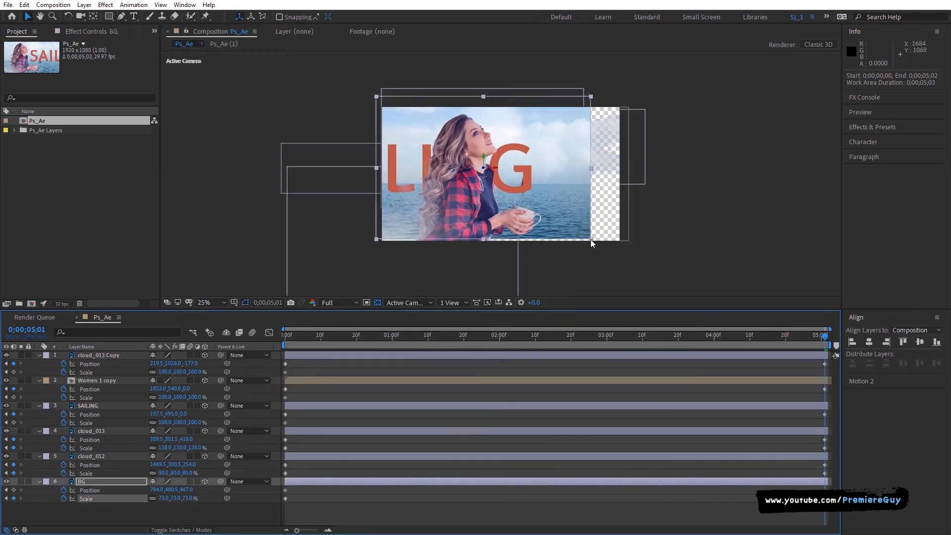
pyautogui.click(306, 335)
pyautogui.moveTo(484, 168); pyautogui.dragTo(512, 170)
pyautogui.moveTo(297, 486); pyautogui.dragTo(825, 498)
pyautogui.click(825, 336)
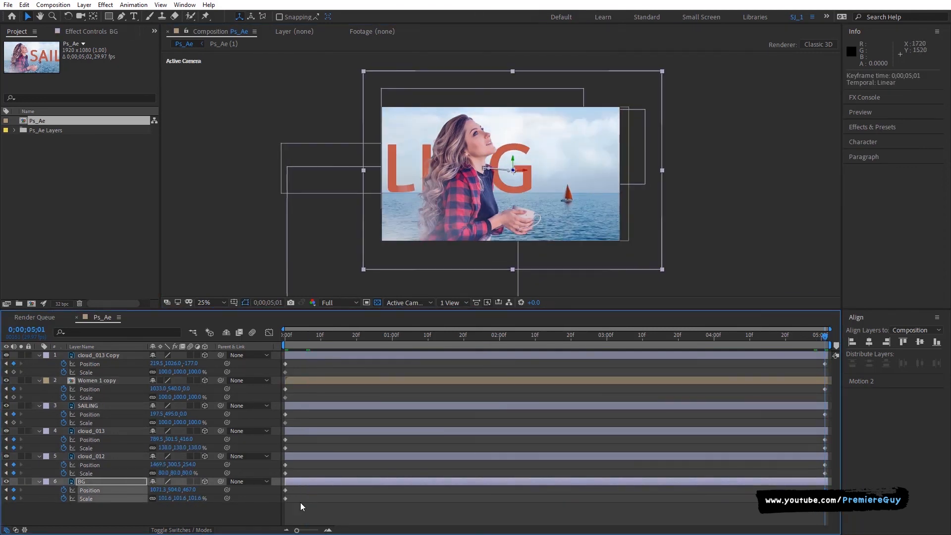
pyautogui.click(662, 270)
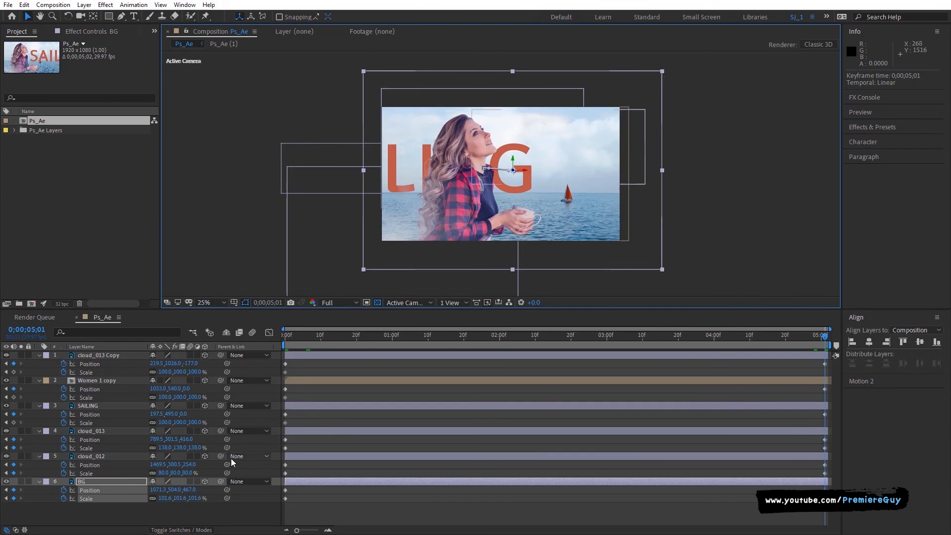
# Step: Select all six layers and toggle the display of their keyframed properties, leaving the layers collapsed
pyautogui.moveTo(178, 512); pyautogui.dragTo(176, 359)
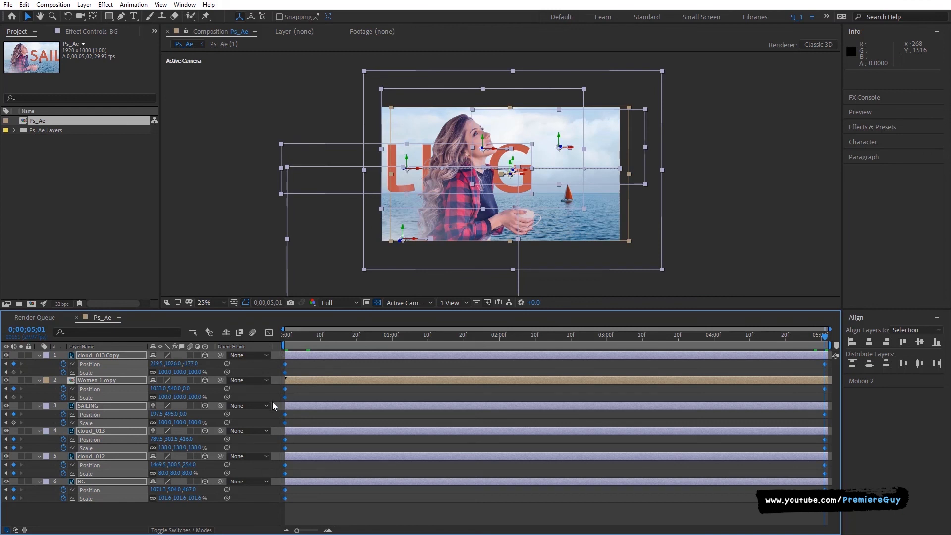
pyautogui.press('u')
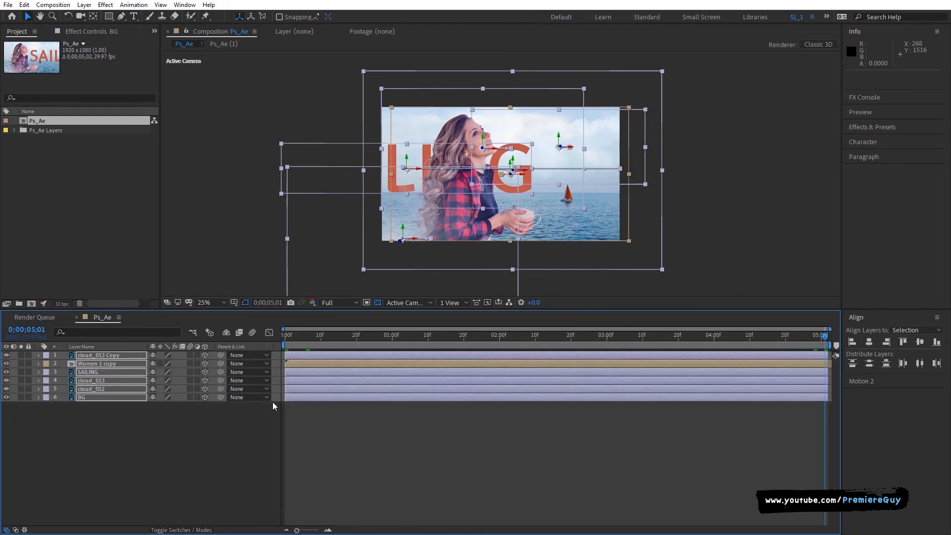
pyautogui.press('u')
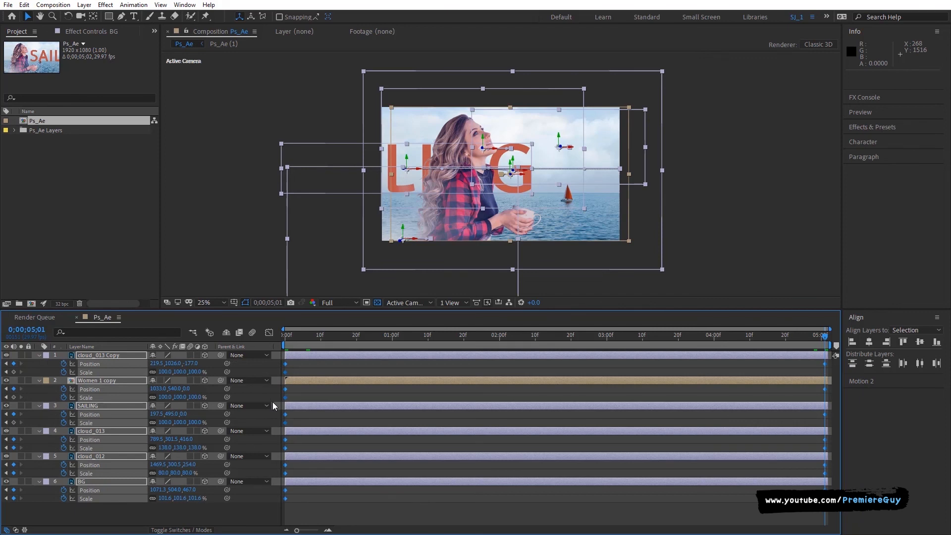
pyautogui.press('u')
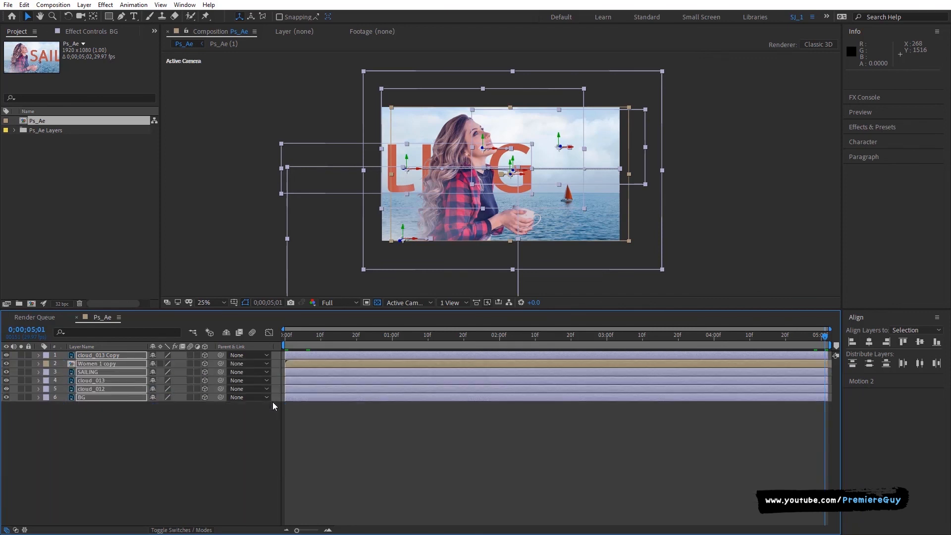
# Step: Hide the layer outlines in the composition view and deselect all layers
pyautogui.click(312, 286)
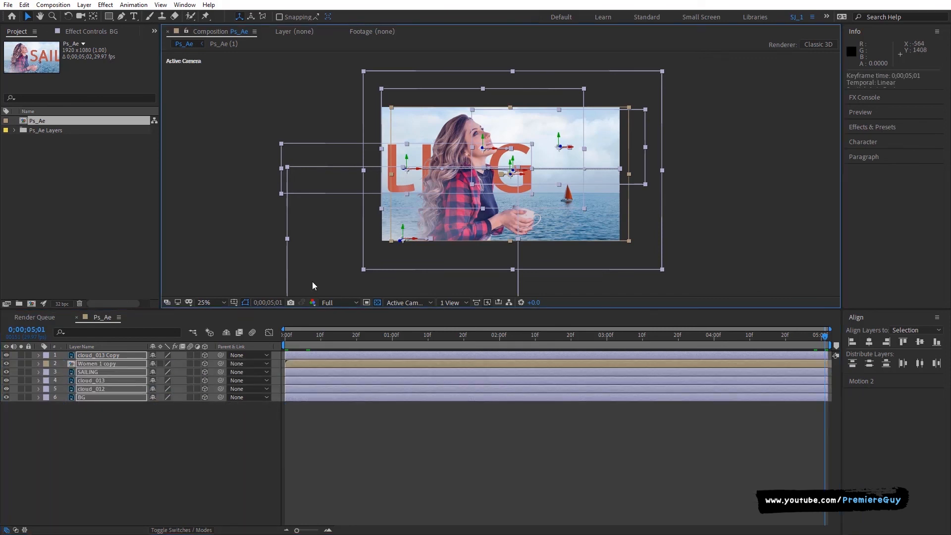
pyautogui.hotkey('ctrl', 'shift', 'h')
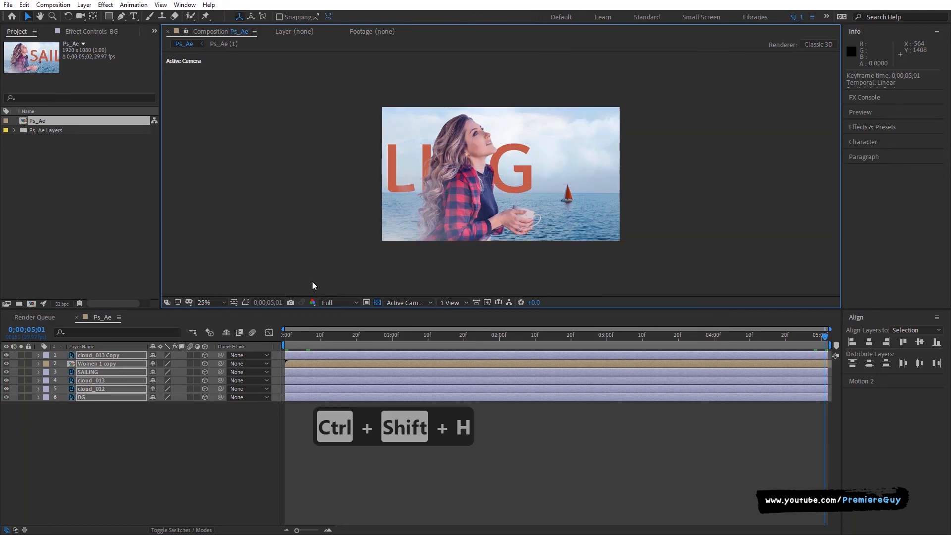
pyautogui.click(252, 427)
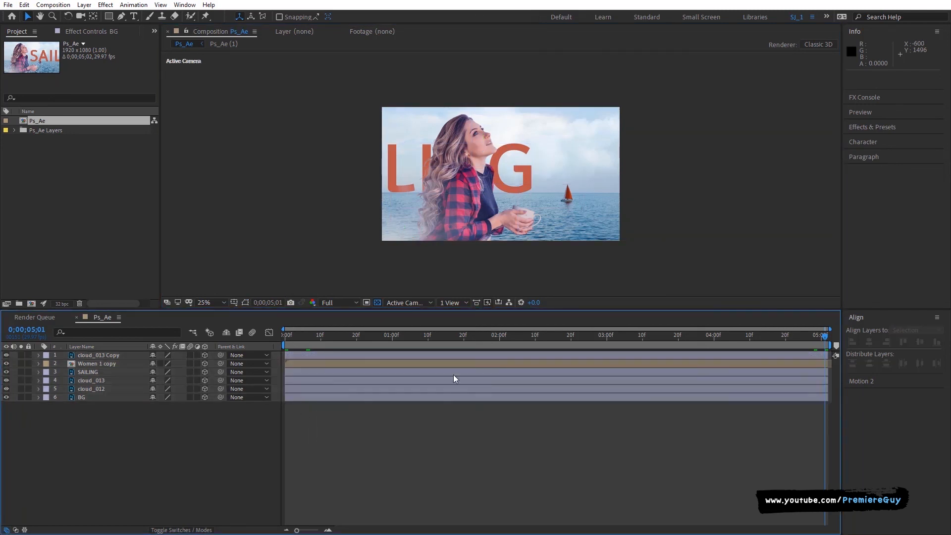
# Step: Open the playback preview settings and clear the layer selection
pyautogui.click(644, 252)
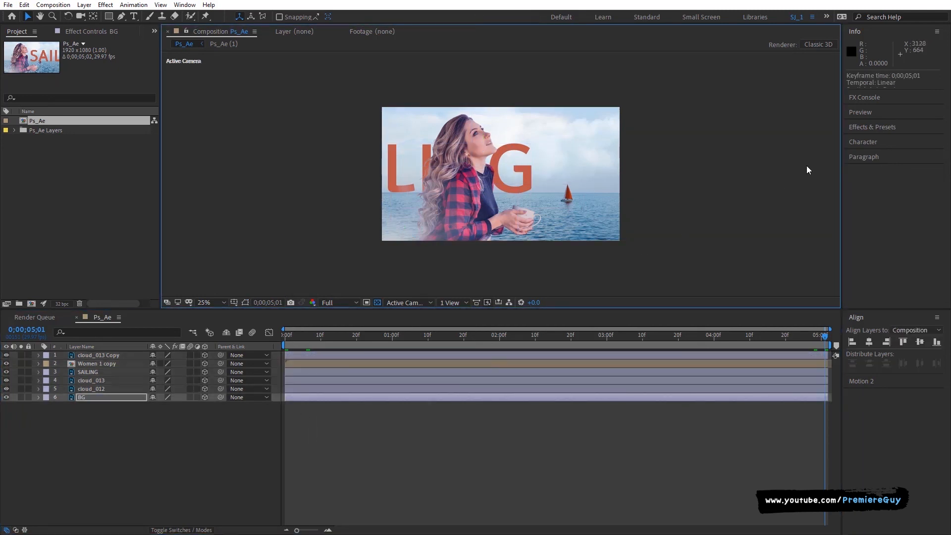
pyautogui.click(854, 113)
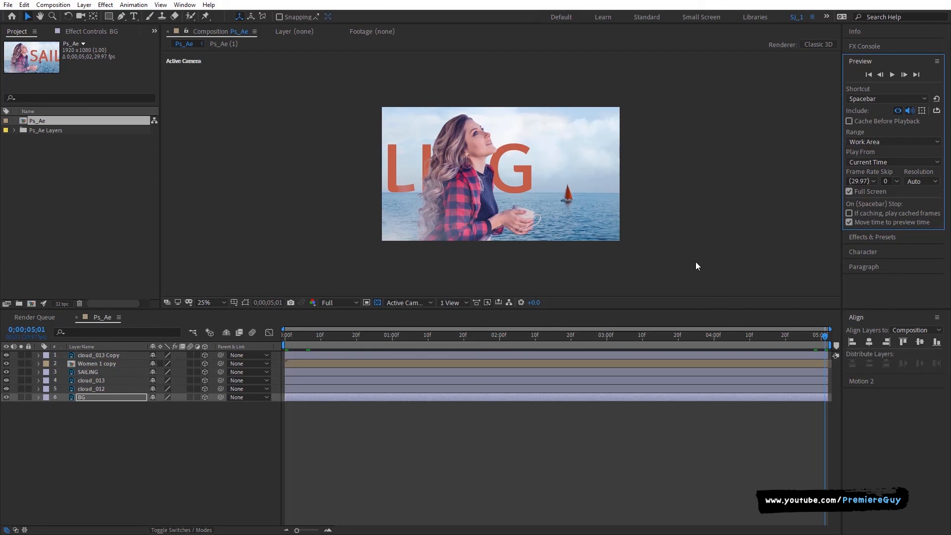
pyautogui.click(668, 249)
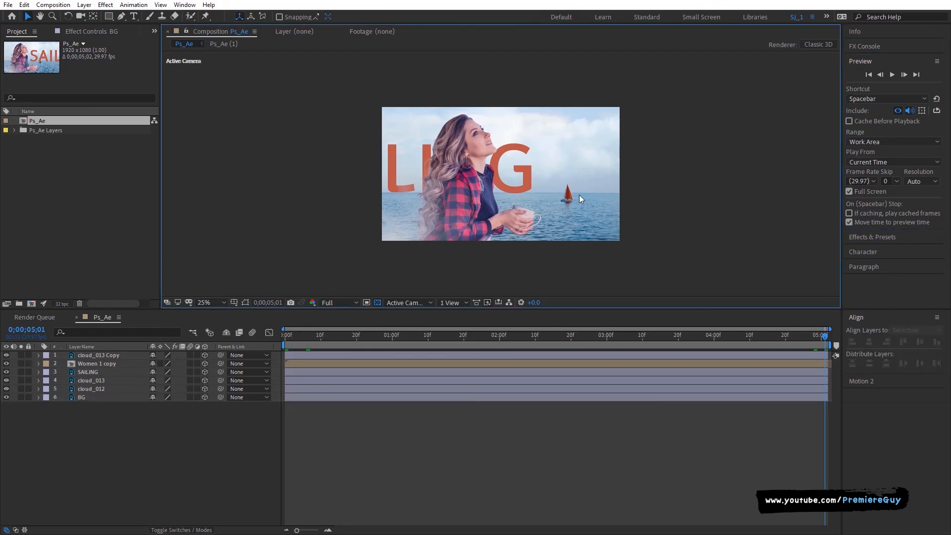
# Step: Zoom the composition view in and out around the sailboat, and fit the composition to the viewer
pyautogui.scroll(2, 579, 195)
pyautogui.scroll(-1, 579, 195)
pyautogui.scroll(-1, 579, 195)
pyautogui.scroll(2, 578, 195)
pyautogui.scroll(-2, 578, 195)
pyautogui.scroll(1, 578, 195)
pyautogui.scroll(-1, 579, 194)
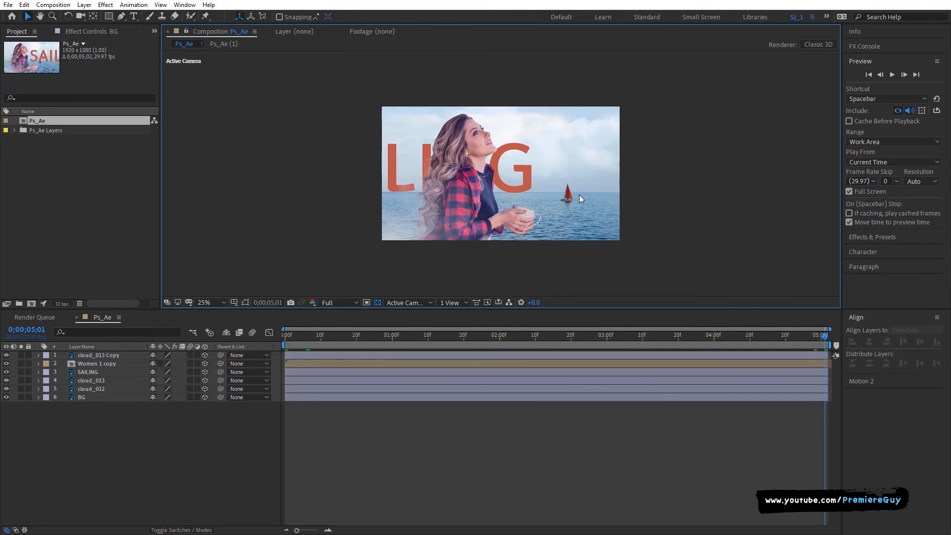
pyautogui.hotkey('shift', '/')
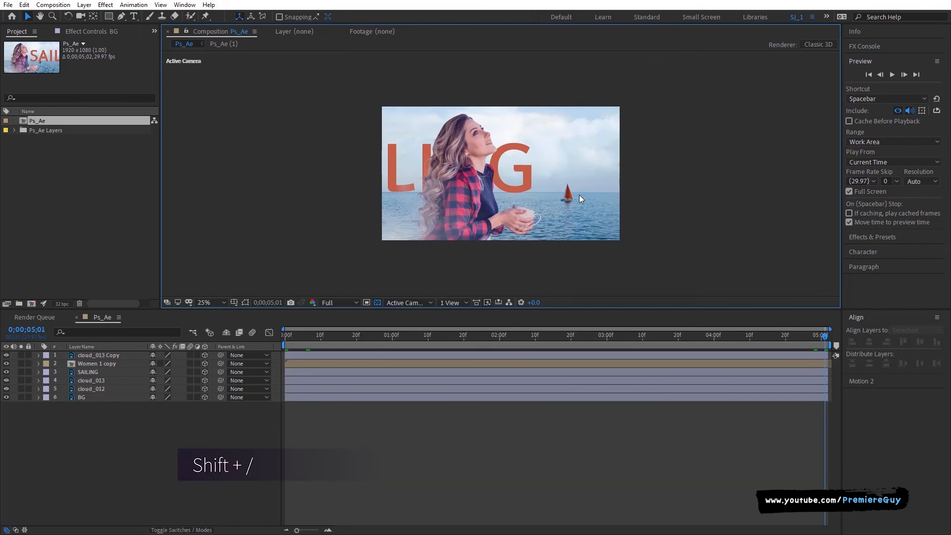